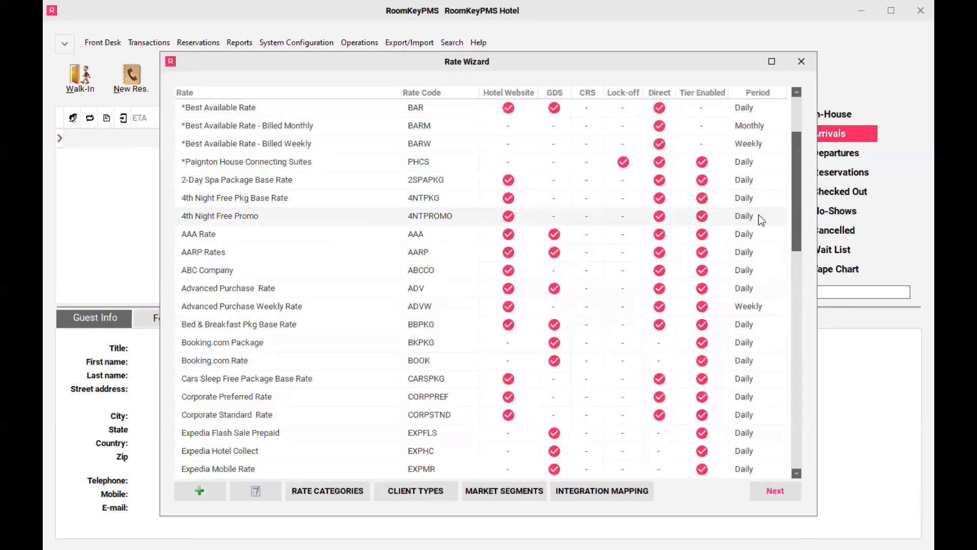
Open the 4th Night Free Promo rate, review its rate tiering off *Best Available Rate, and return to the rate list
{"action": "left_click", "coordinate": [763, 495]}
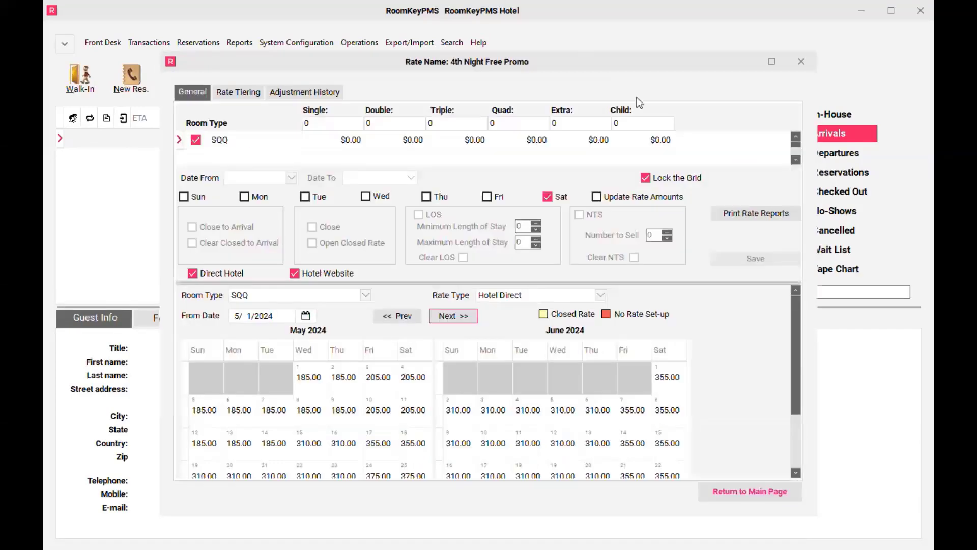
{"action": "left_click", "coordinate": [245, 97]}
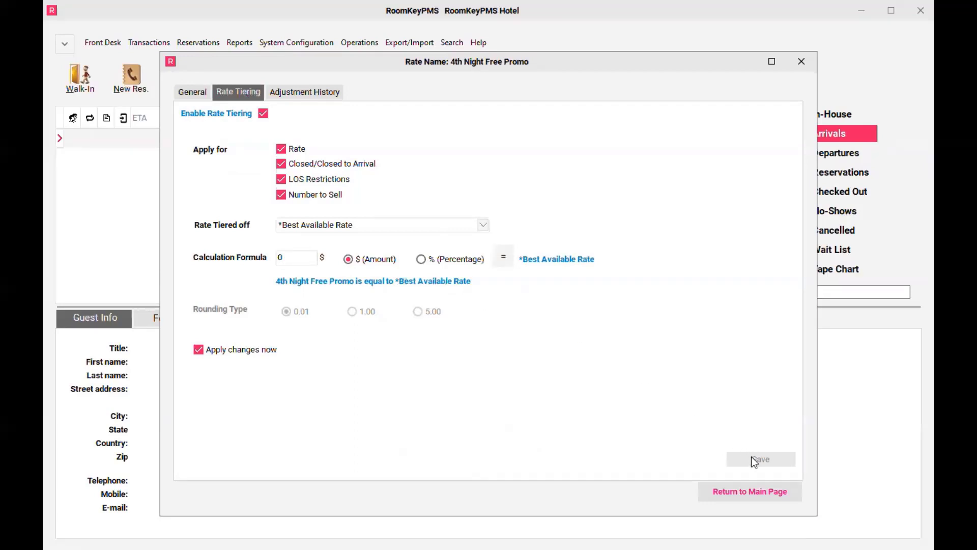
{"action": "left_click", "coordinate": [741, 493]}
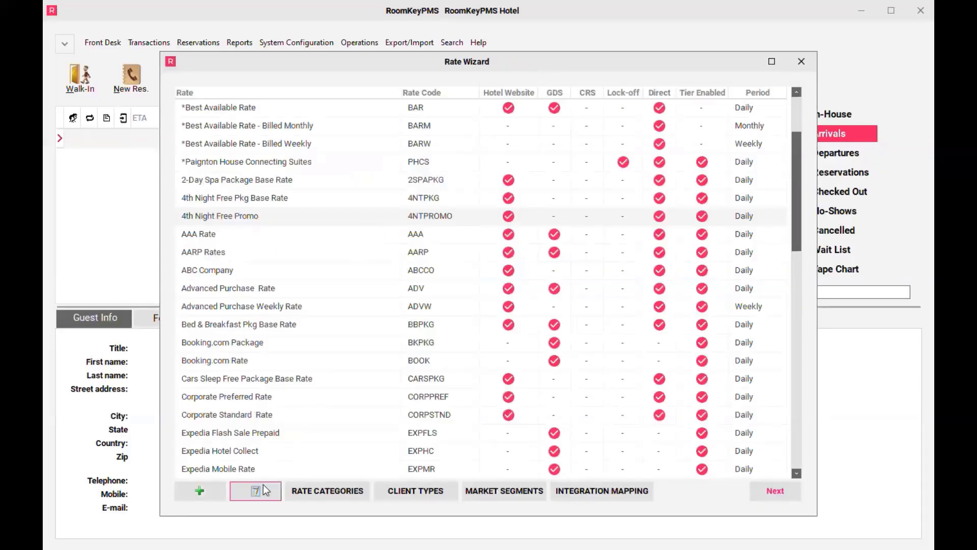
Update the 4th Night Free Promo's client types with Leisure under Hotel Direct and Website/eRes Booking under Hotel Website, and close the rate
{"action": "left_click", "coordinate": [268, 498]}
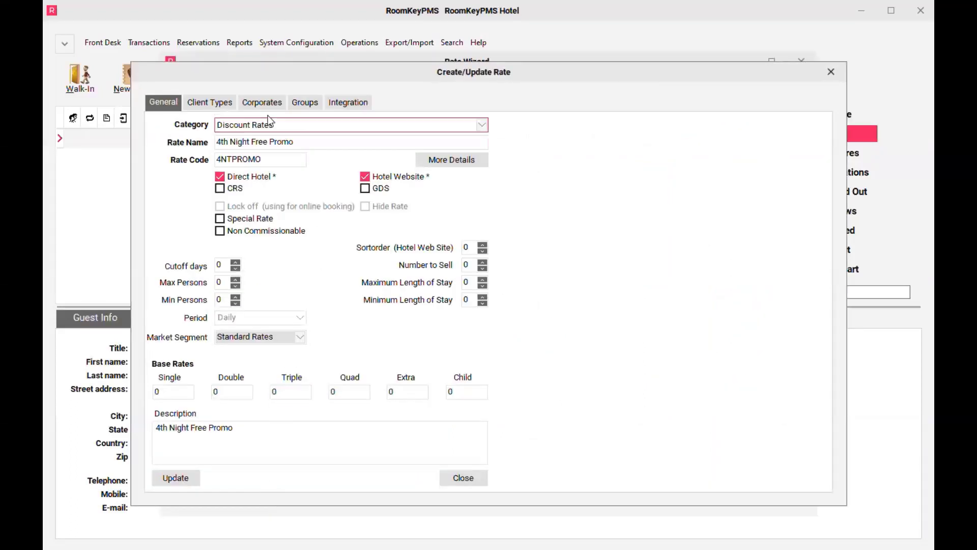
{"action": "left_click", "coordinate": [233, 105]}
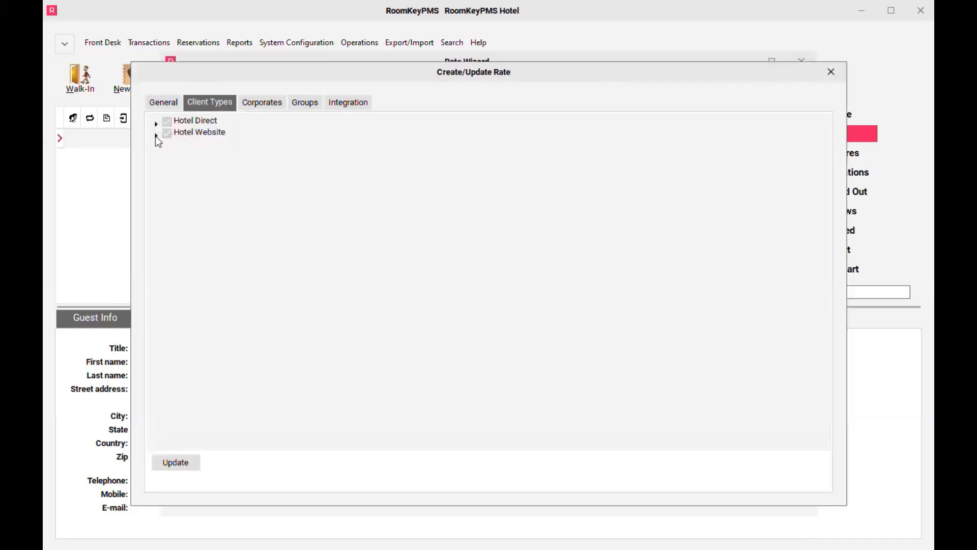
{"action": "left_click", "coordinate": [155, 136]}
{"action": "left_click", "coordinate": [157, 124]}
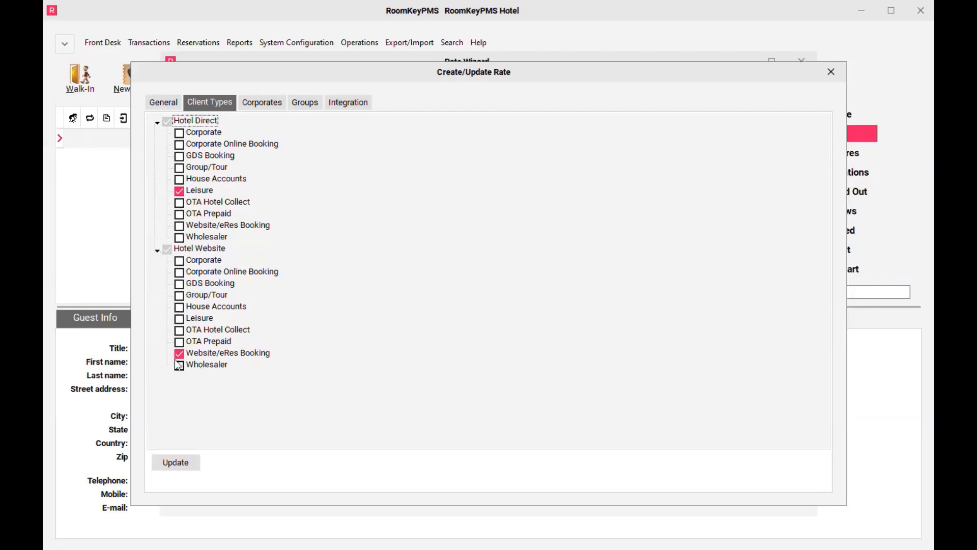
{"action": "left_click", "coordinate": [177, 466]}
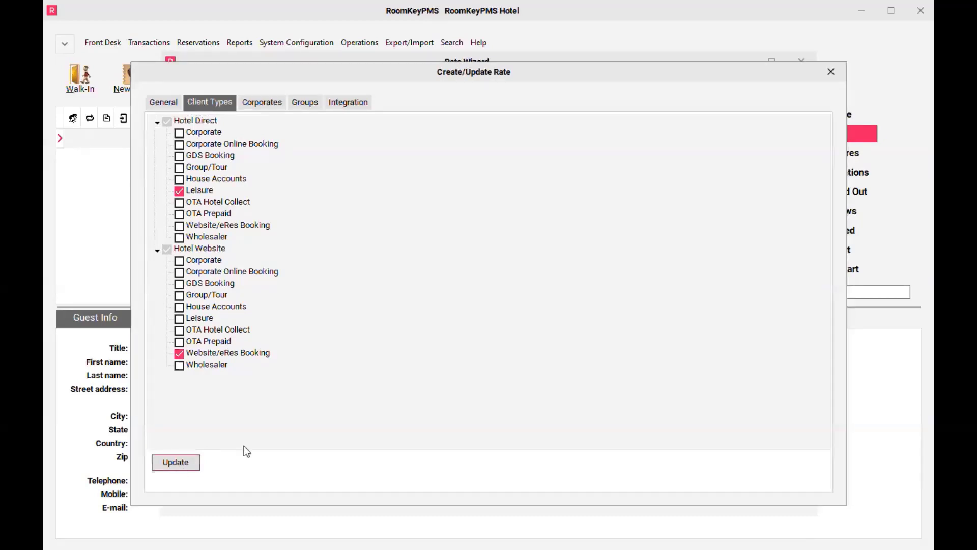
{"action": "left_click", "coordinate": [831, 73]}
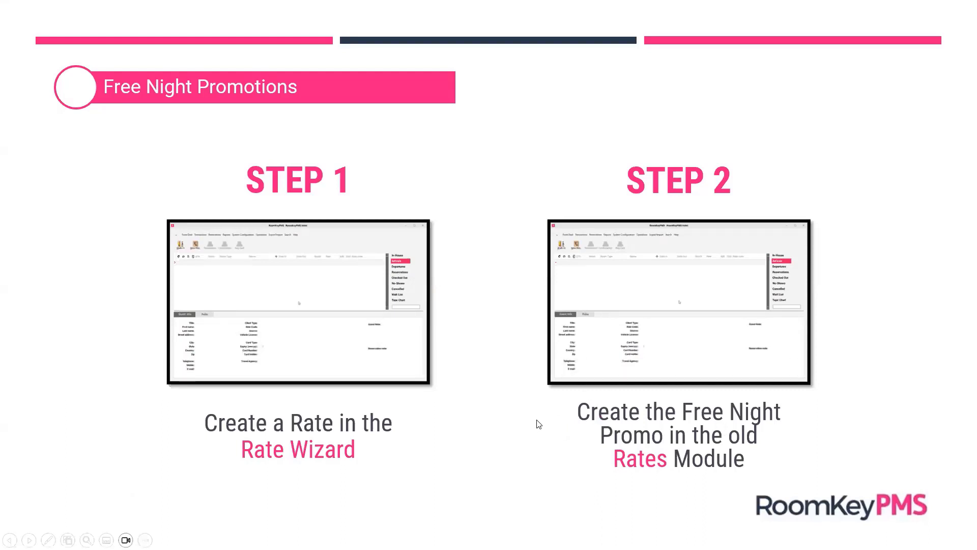
{"action": "mouse_move", "coordinate": [568, 378]}
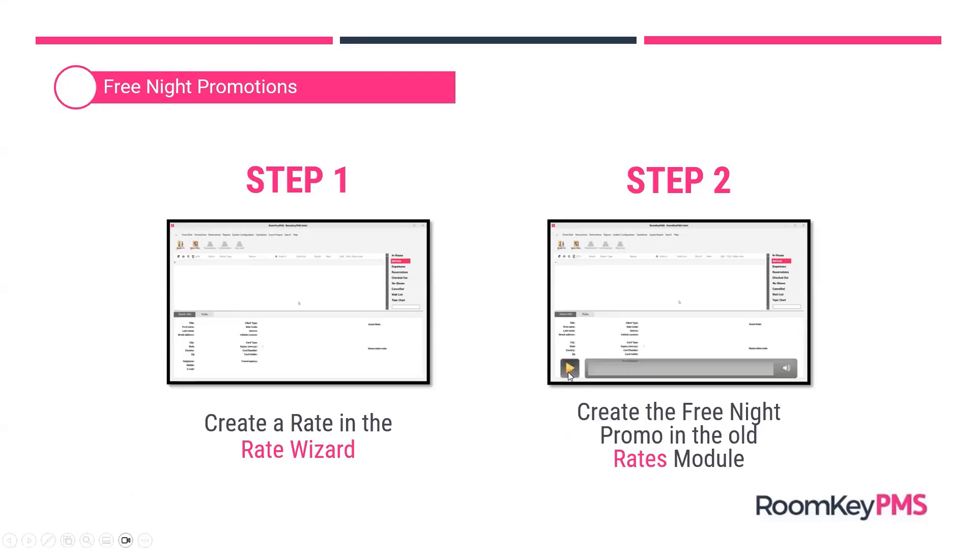
{"action": "left_click", "coordinate": [569, 368]}
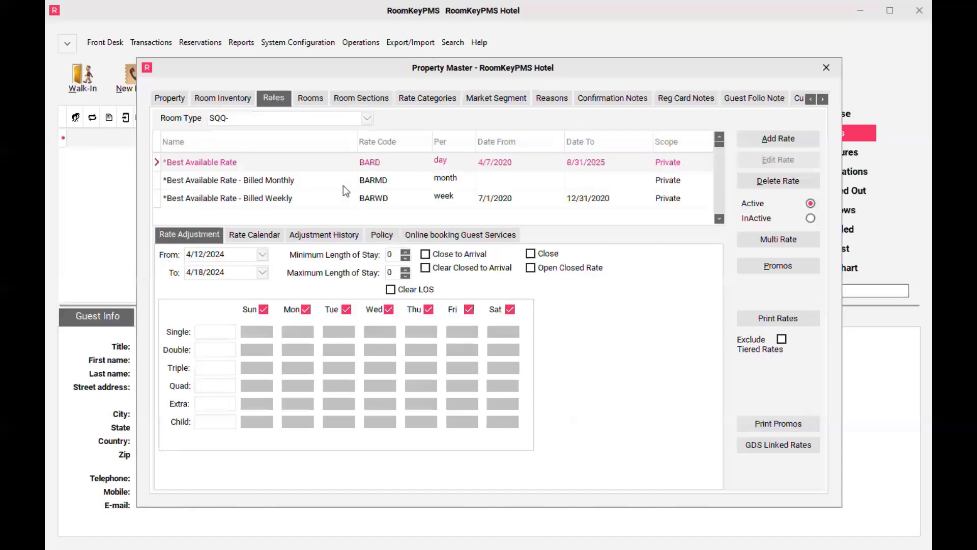
Locate the 4th Night Free Promo and its Hotel Website version in the SQQ rate list, and select the direct rate
{"action": "key", "text": "Down"}
{"action": "key", "text": "Down"}
{"action": "key", "text": "Down"}
{"action": "key", "text": "Down"}
{"action": "key", "text": "Down"}
{"action": "key", "text": "Down"}
{"action": "key", "text": "Down"}
{"action": "key", "text": "Down"}
{"action": "key", "text": "Down"}
{"action": "key", "text": "Down"}
{"action": "key", "text": "Down"}
{"action": "key", "text": "Down"}
{"action": "key", "text": "Down"}
{"action": "left_click", "coordinate": [338, 163]}
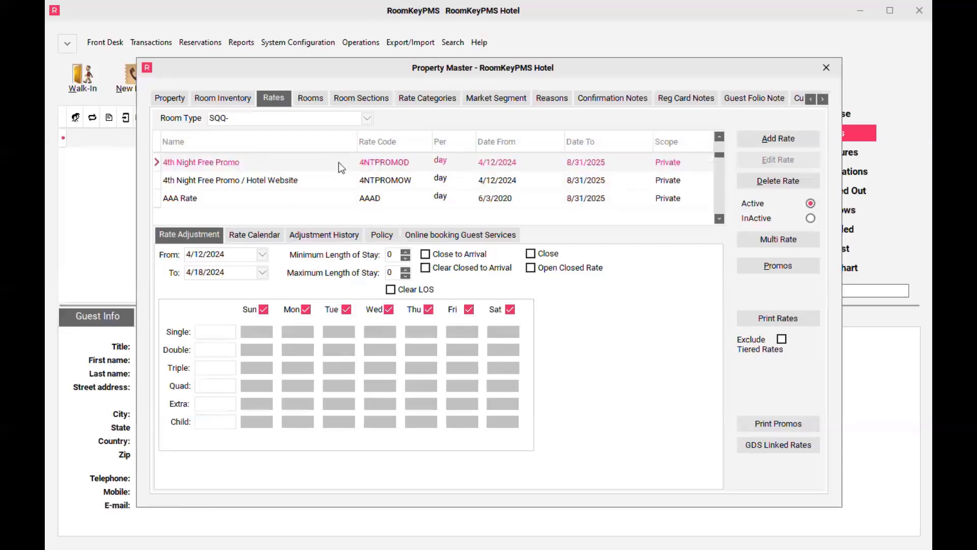
{"action": "left_click", "coordinate": [302, 183]}
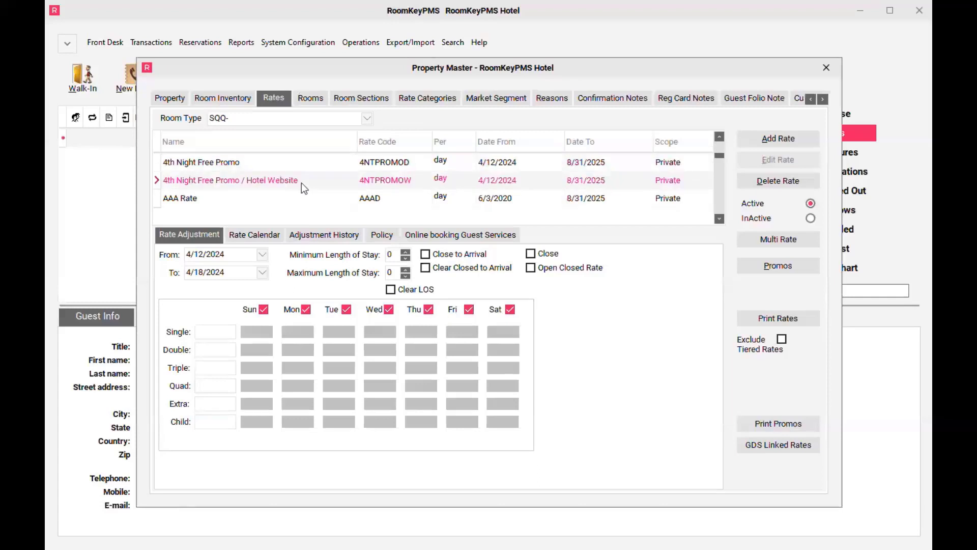
{"action": "left_click", "coordinate": [314, 163]}
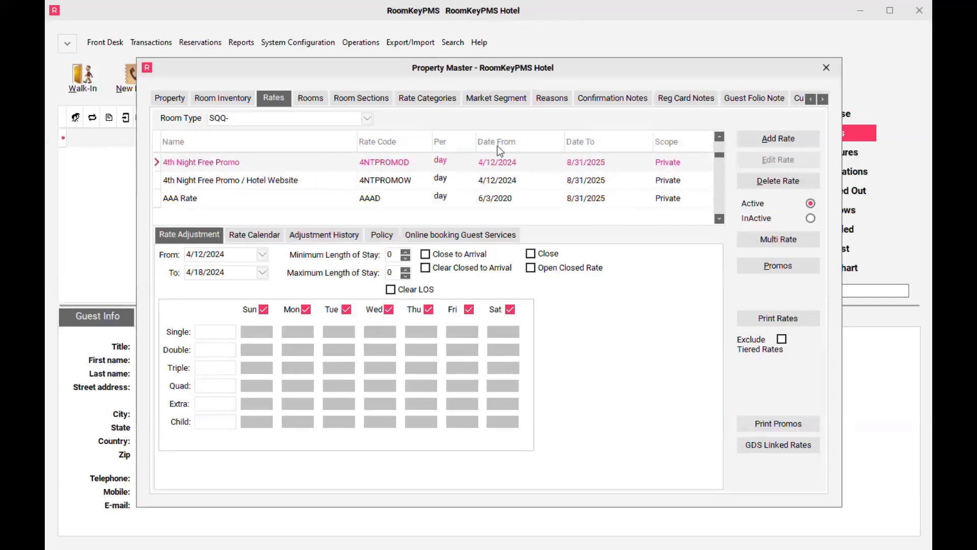
Review the 4NTFREE promo's date range, free night, extra nights and repeat settings on the direct rate, and close its free-night setup
{"action": "left_click", "coordinate": [799, 271]}
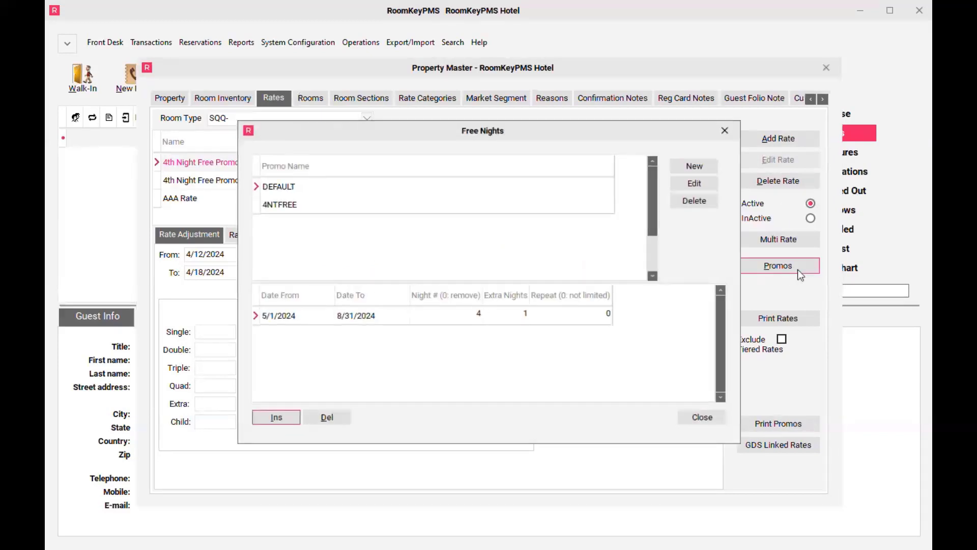
{"action": "left_click", "coordinate": [313, 209]}
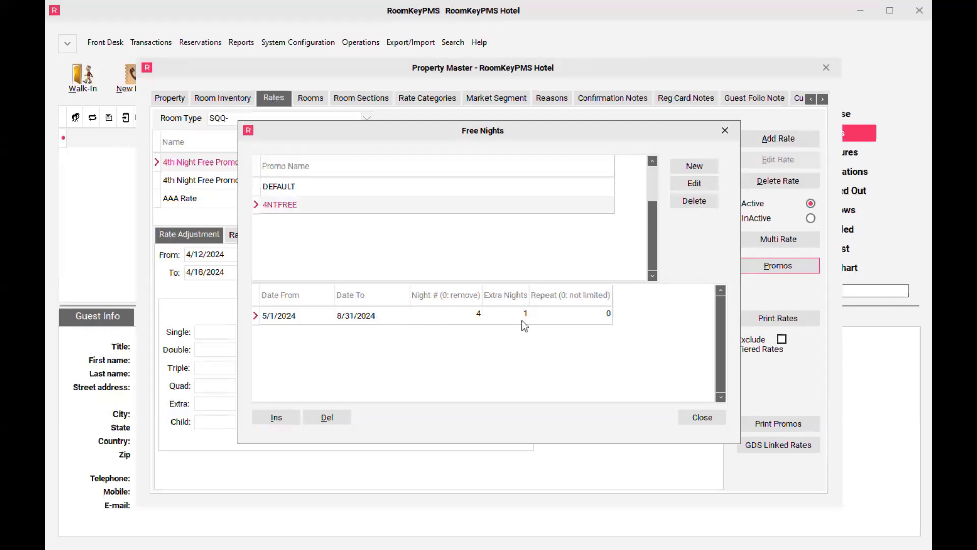
{"action": "left_click", "coordinate": [610, 322]}
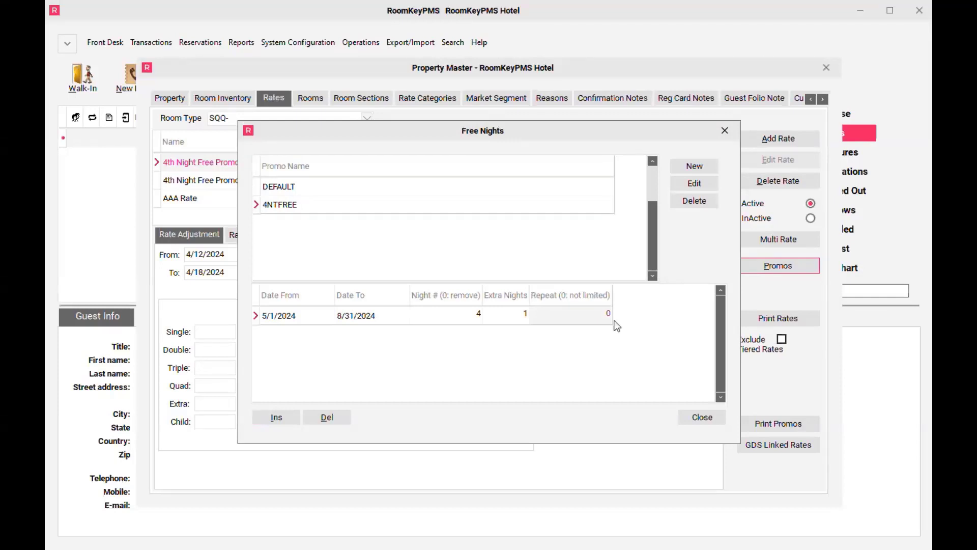
{"action": "left_click", "coordinate": [717, 422]}
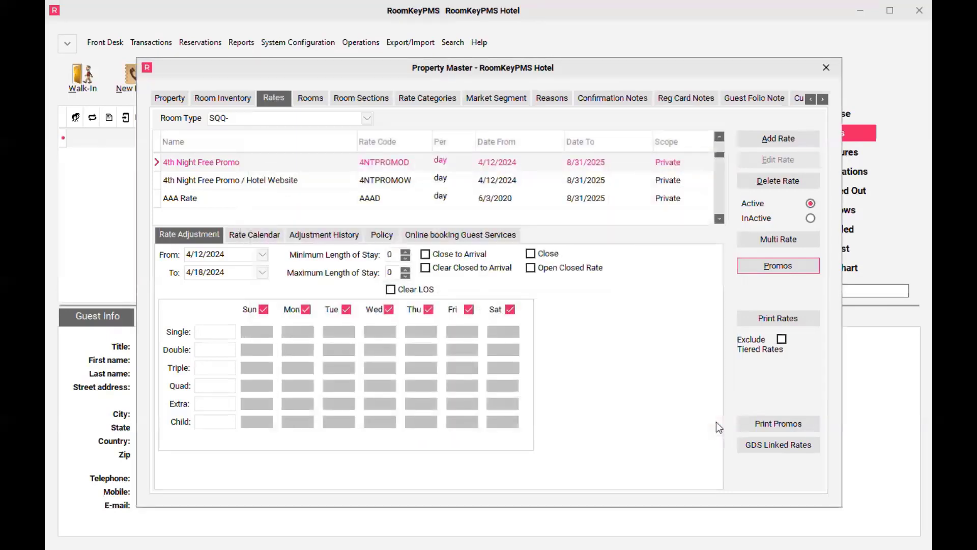
Add a new promo named 4NTFREE to the 4th Night Free Promo / Hotel Website rate
{"action": "left_click", "coordinate": [346, 183]}
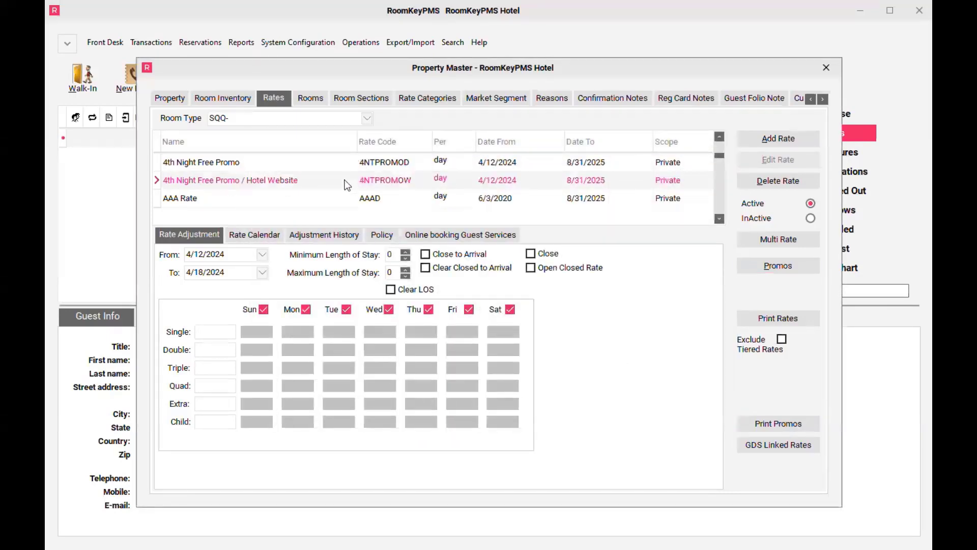
{"action": "left_click", "coordinate": [774, 266]}
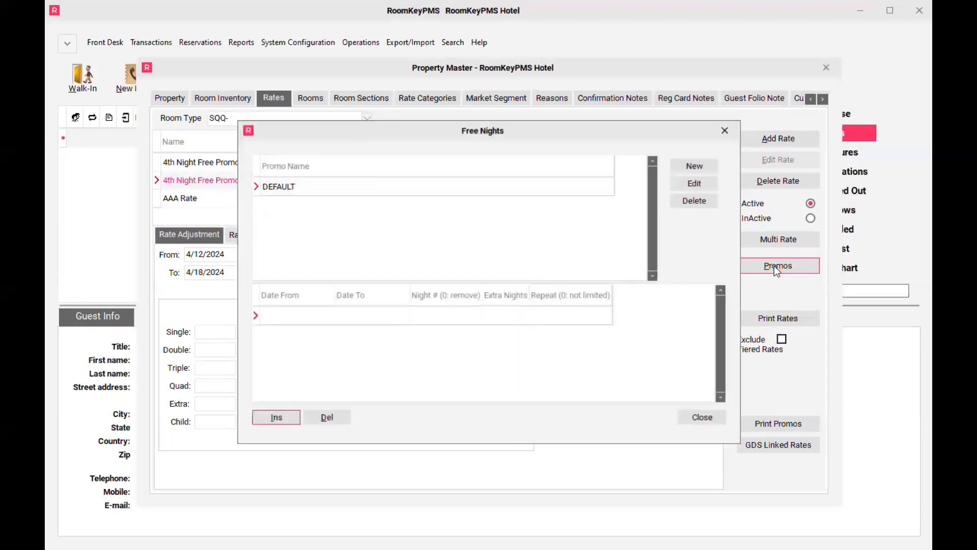
{"action": "left_click", "coordinate": [701, 167]}
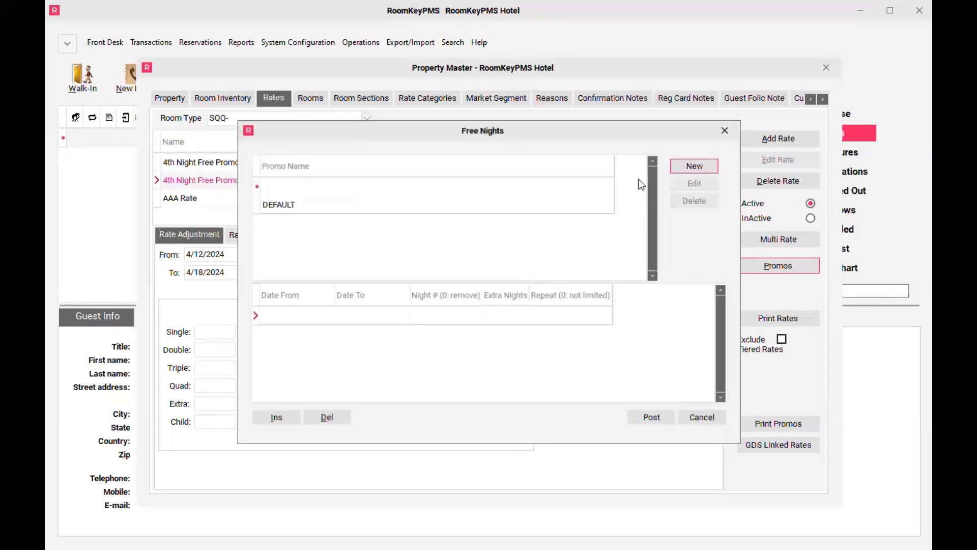
{"action": "left_click", "coordinate": [298, 188]}
{"action": "type", "text": "4NTFREE"}
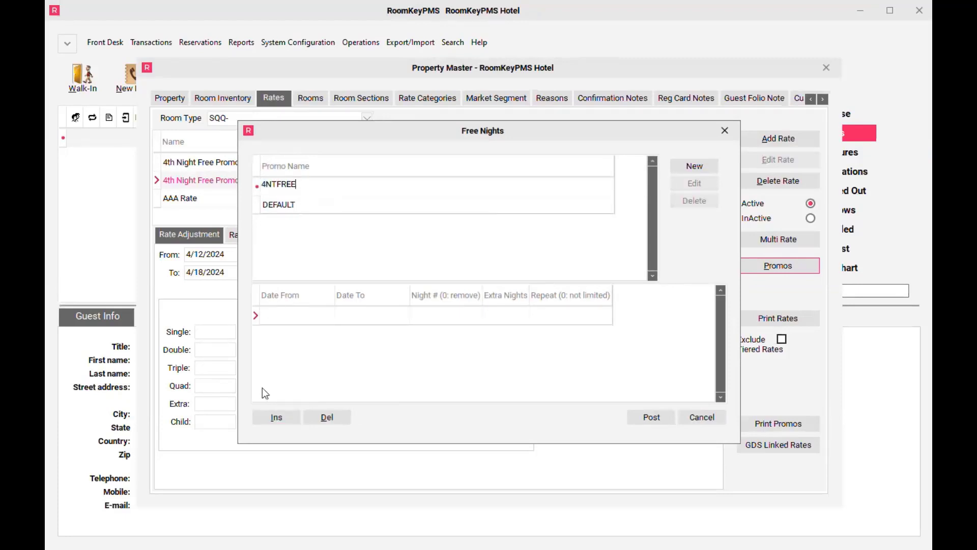
Insert a date row for the 4NTFREE promo running from 5/1/2024 to 8/31/2024
{"action": "left_click", "coordinate": [268, 423]}
{"action": "left_click", "coordinate": [325, 318]}
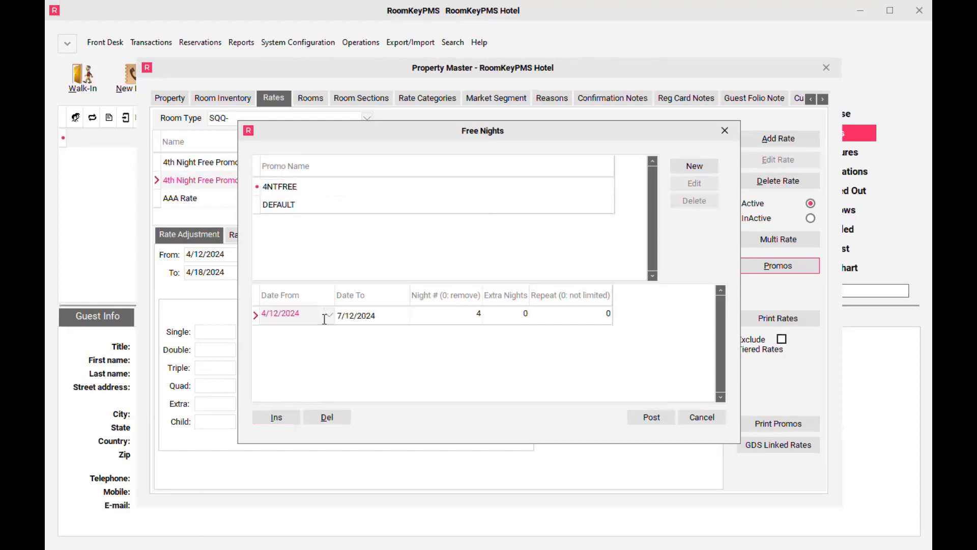
{"action": "left_click", "coordinate": [329, 316]}
{"action": "left_click", "coordinate": [264, 400]}
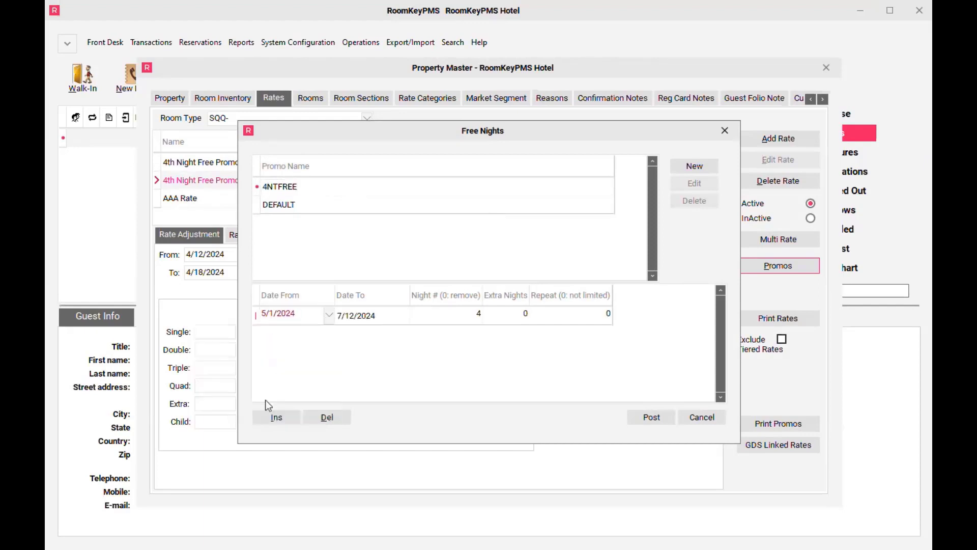
{"action": "left_click", "coordinate": [398, 320]}
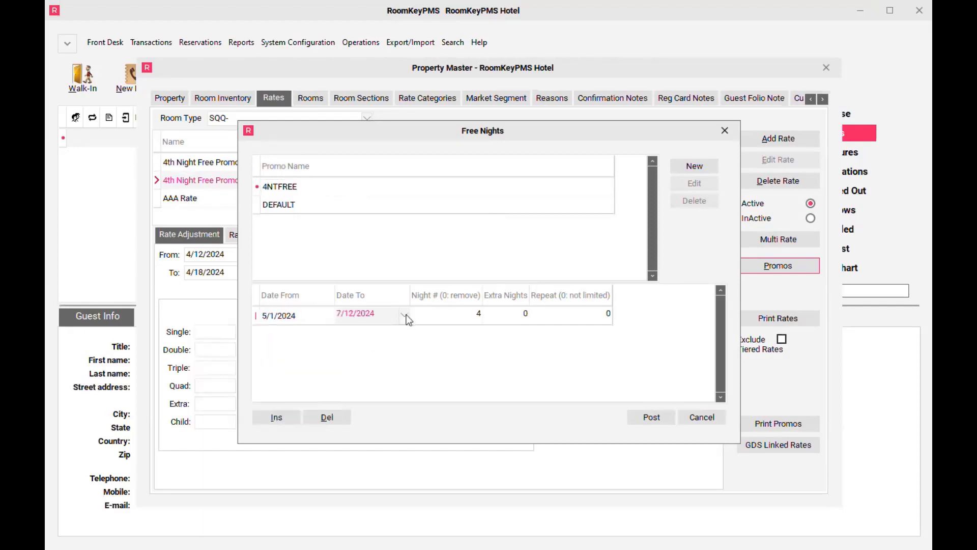
{"action": "left_click", "coordinate": [405, 314]}
{"action": "left_click", "coordinate": [402, 338]}
{"action": "left_click", "coordinate": [402, 338]}
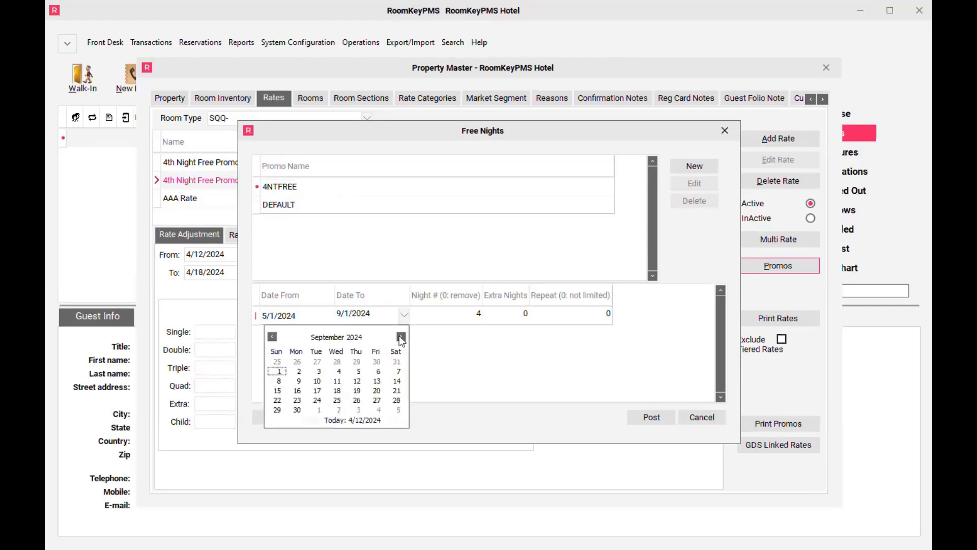
{"action": "left_click", "coordinate": [397, 362]}
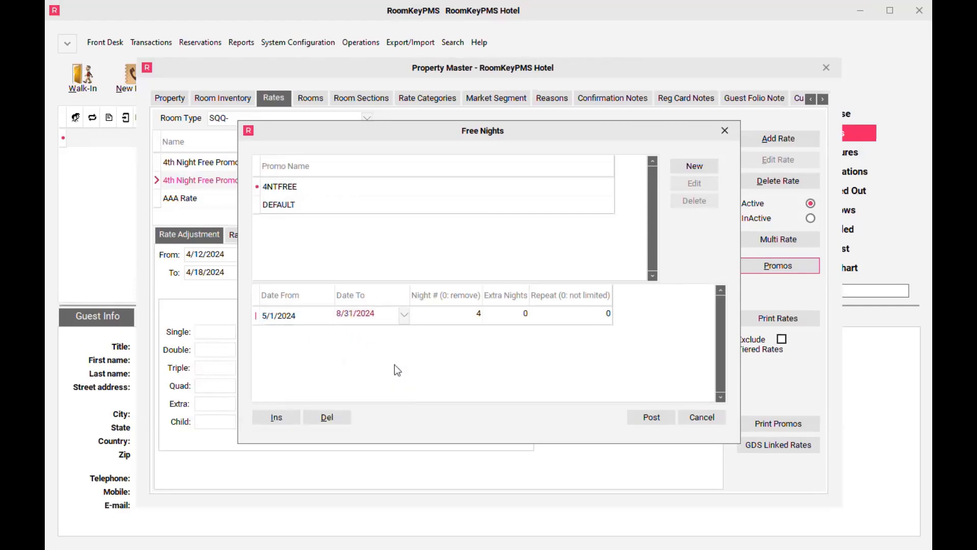
Set the promo's extra nights to 1, post the promo, and close the free-night setup
{"action": "left_click", "coordinate": [514, 316]}
{"action": "left_click", "coordinate": [525, 312]}
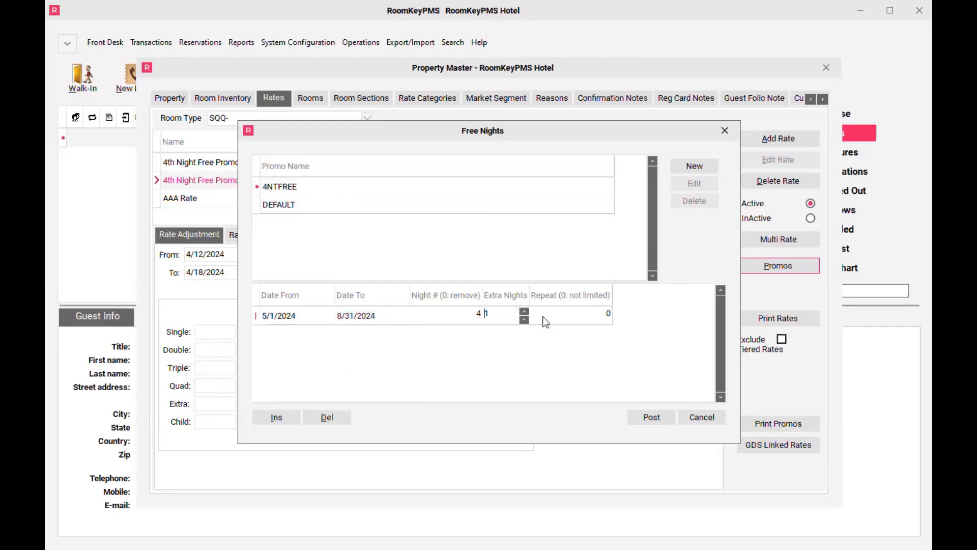
{"action": "left_click", "coordinate": [608, 320]}
{"action": "left_click", "coordinate": [661, 420]}
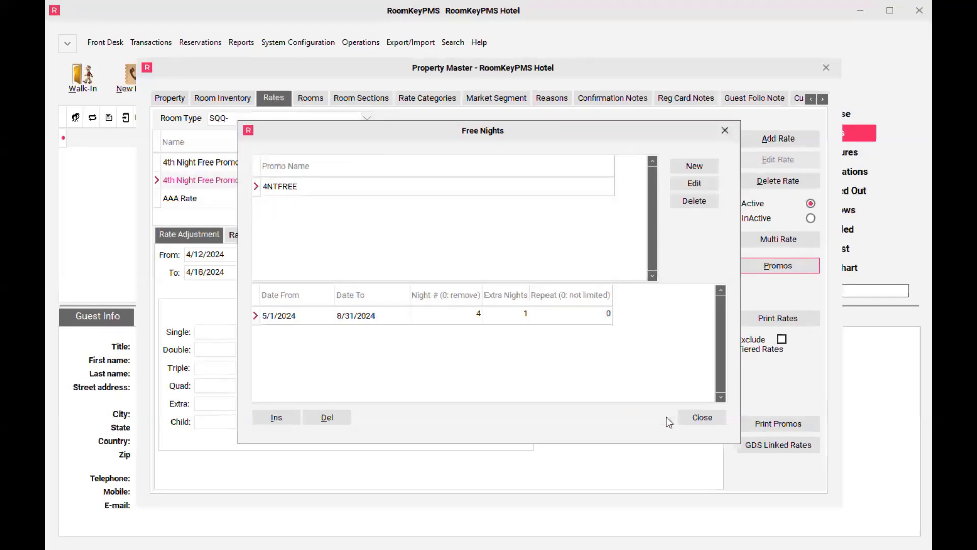
{"action": "left_click", "coordinate": [715, 425]}
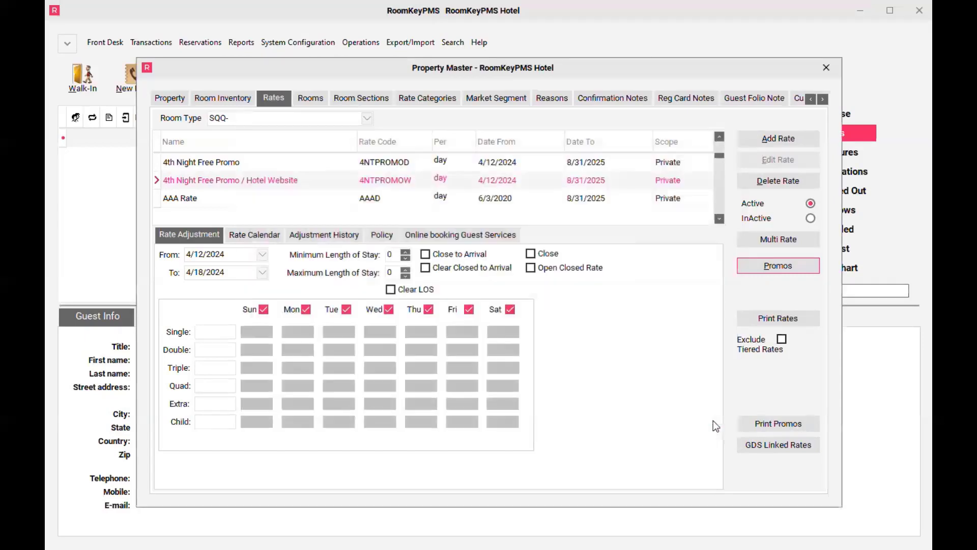
{"action": "left_click", "coordinate": [367, 119]}
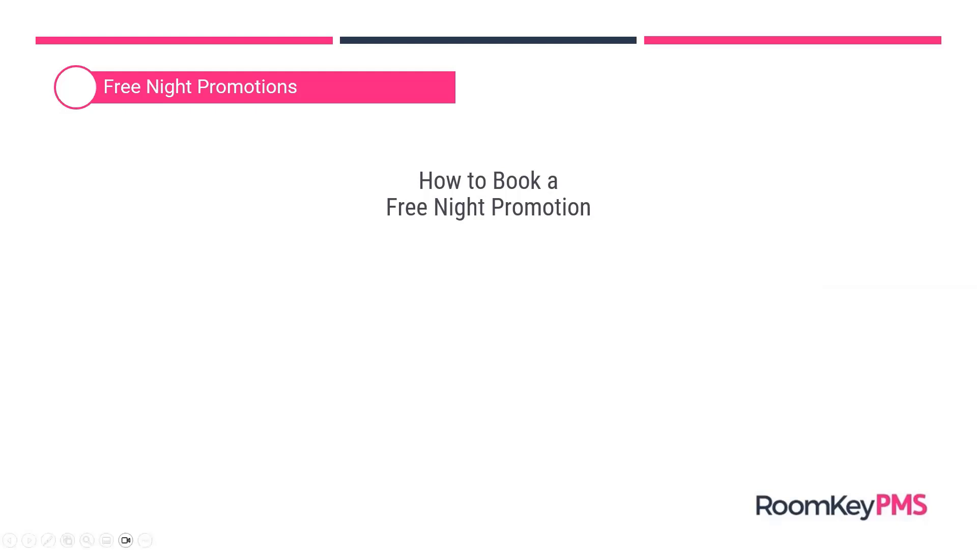
{"action": "key", "text": "Right"}
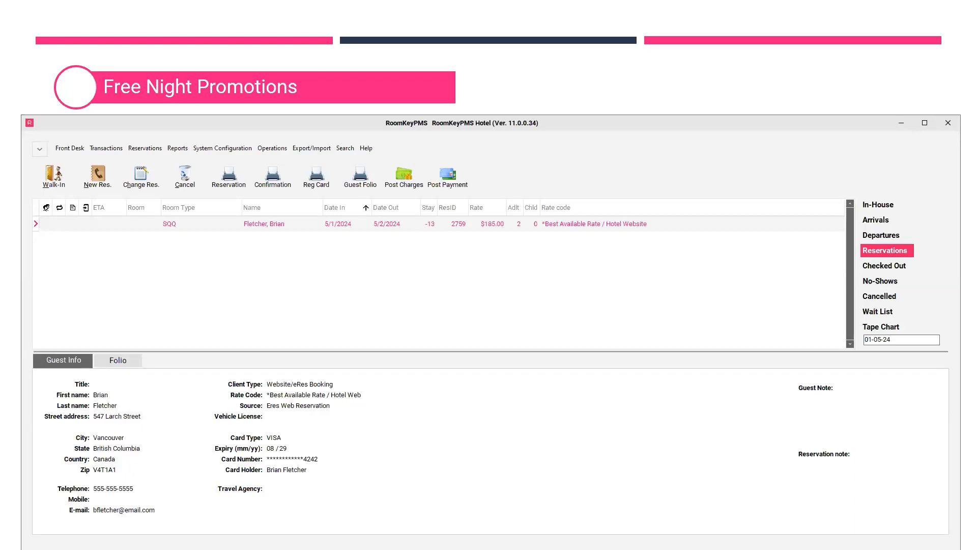
Start a new reservation arriving 5/1/2024 for 4 nights
{"action": "left_click", "coordinate": [98, 178]}
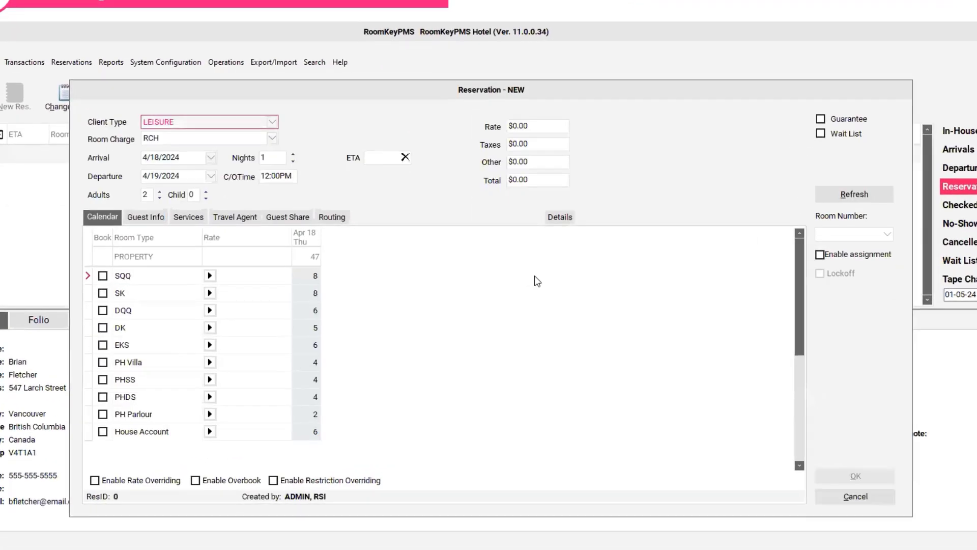
{"action": "left_click", "coordinate": [209, 158]}
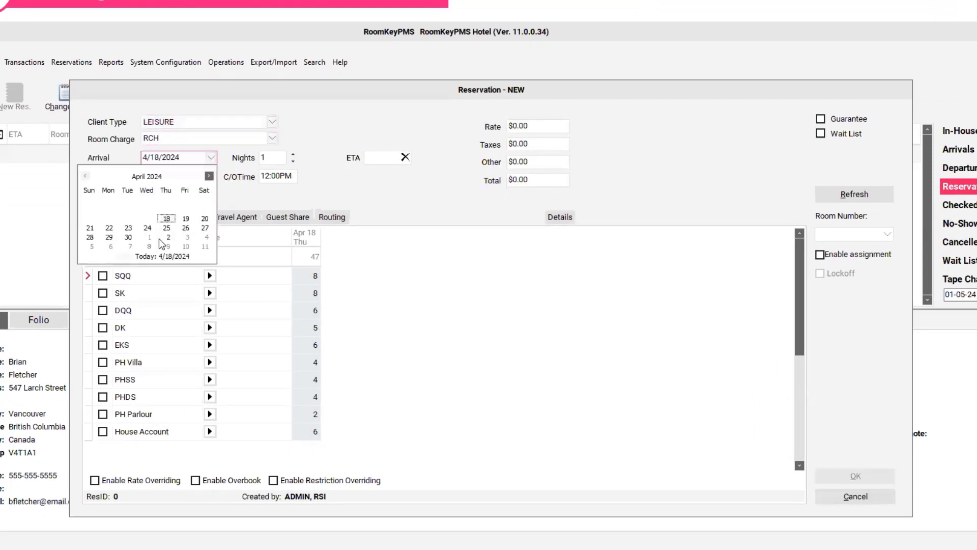
{"action": "left_click", "coordinate": [151, 238]}
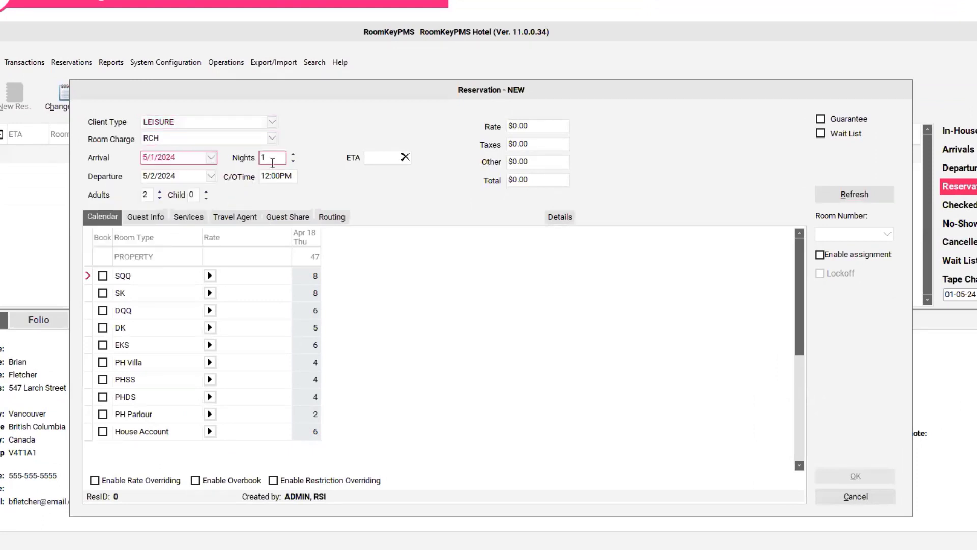
{"action": "left_click", "coordinate": [294, 153]}
{"action": "left_click", "coordinate": [293, 154]}
{"action": "left_click", "coordinate": [294, 153]}
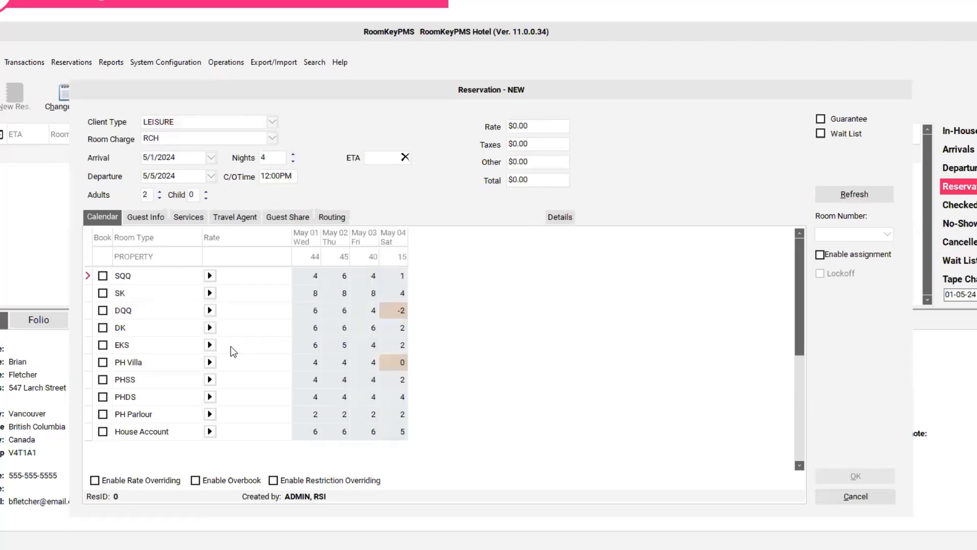
Examine the nightly amounts of the 4th Night Free Promo rate for the SQQ room type
{"action": "left_click", "coordinate": [208, 276]}
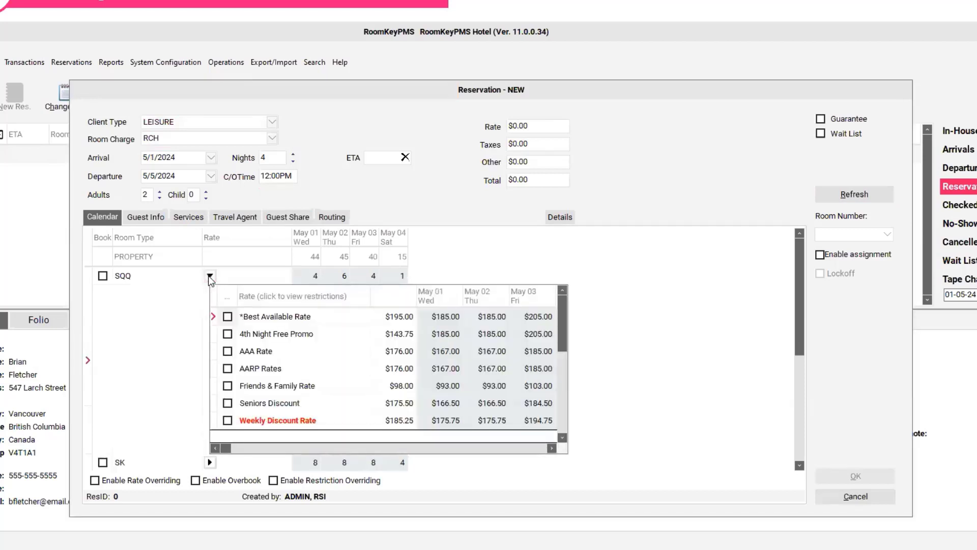
{"action": "left_click", "coordinate": [339, 334]}
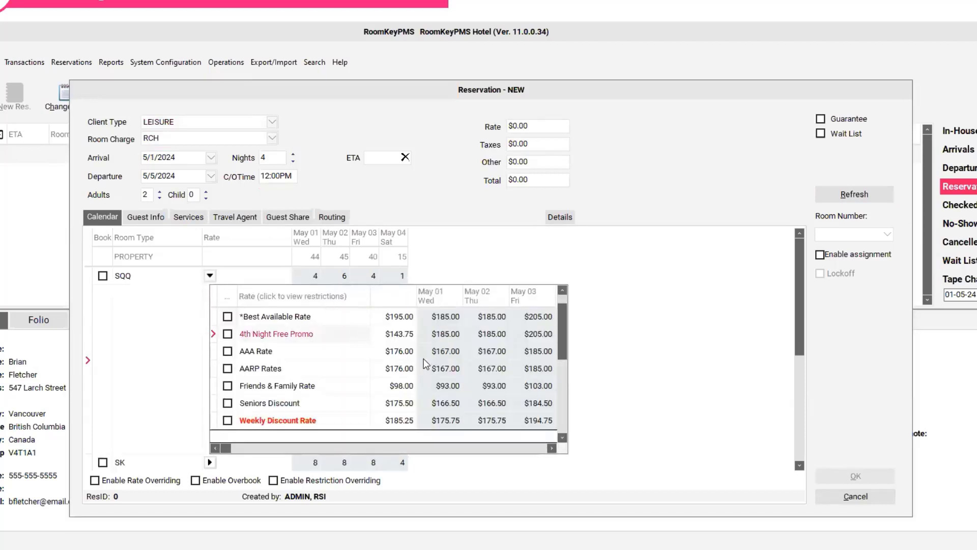
{"action": "key", "text": "Right"}
{"action": "key", "text": "Right"}
{"action": "key", "text": "Right"}
{"action": "key", "text": "Right"}
{"action": "key", "text": "Right"}
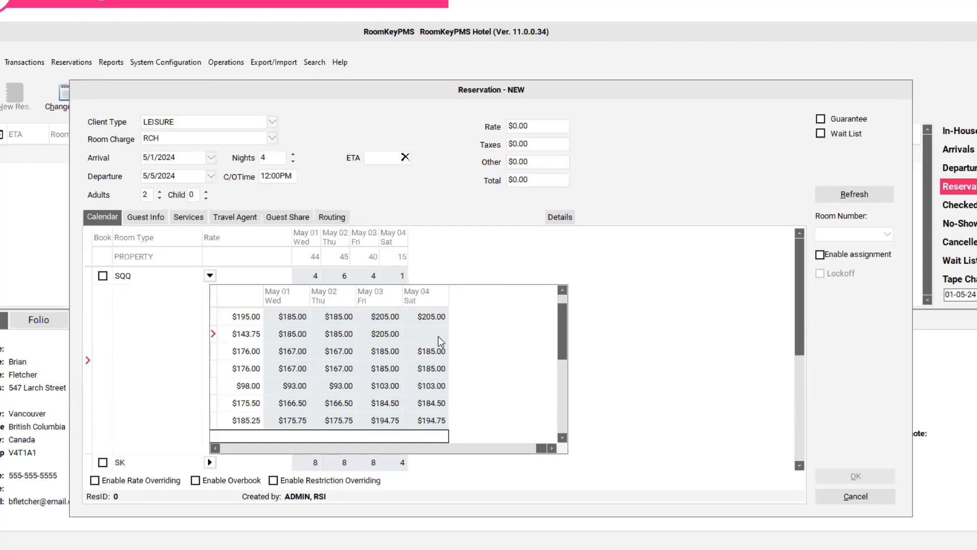
Examine the nightly amounts of the 4th Night Free! package for the SQQ room type
{"action": "left_click", "coordinate": [215, 448]}
{"action": "scroll", "coordinate": [321, 382], "scroll_direction": "down", "scroll_amount": 4}
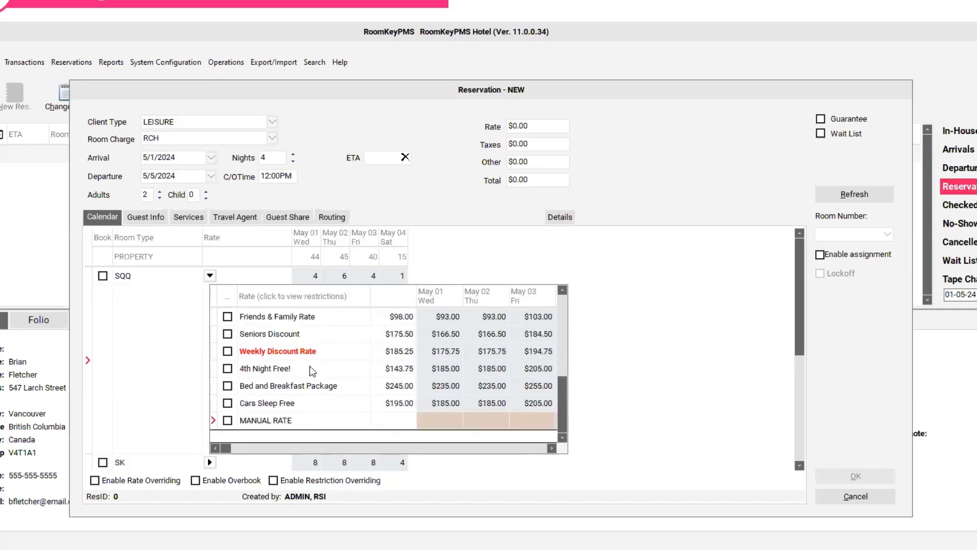
{"action": "left_click", "coordinate": [313, 369]}
{"action": "left_click", "coordinate": [405, 369]}
{"action": "key", "text": "Right"}
{"action": "key", "text": "Right"}
{"action": "key", "text": "Right"}
{"action": "key", "text": "Right"}
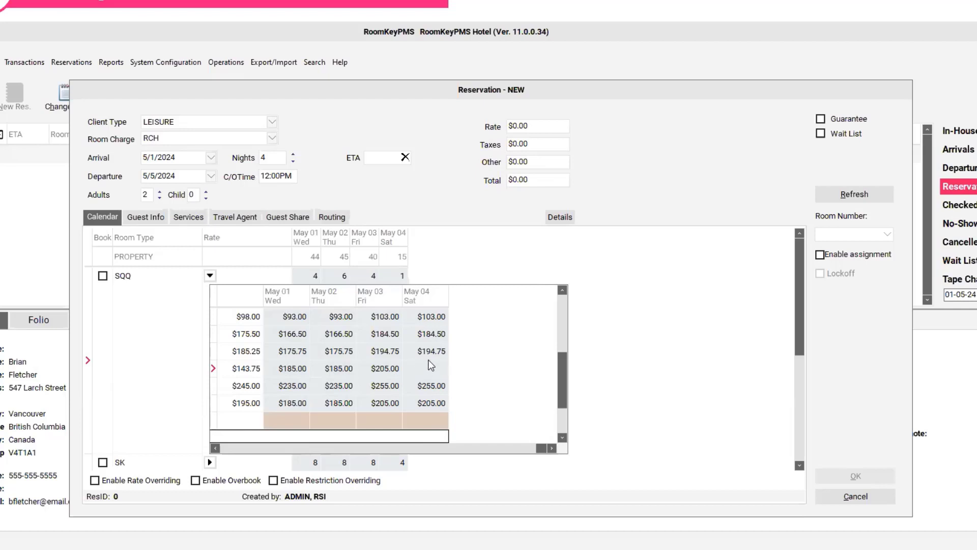
{"action": "left_click", "coordinate": [300, 368]}
{"action": "key", "text": "Left"}
{"action": "key", "text": "Left"}
{"action": "key", "text": "Left"}
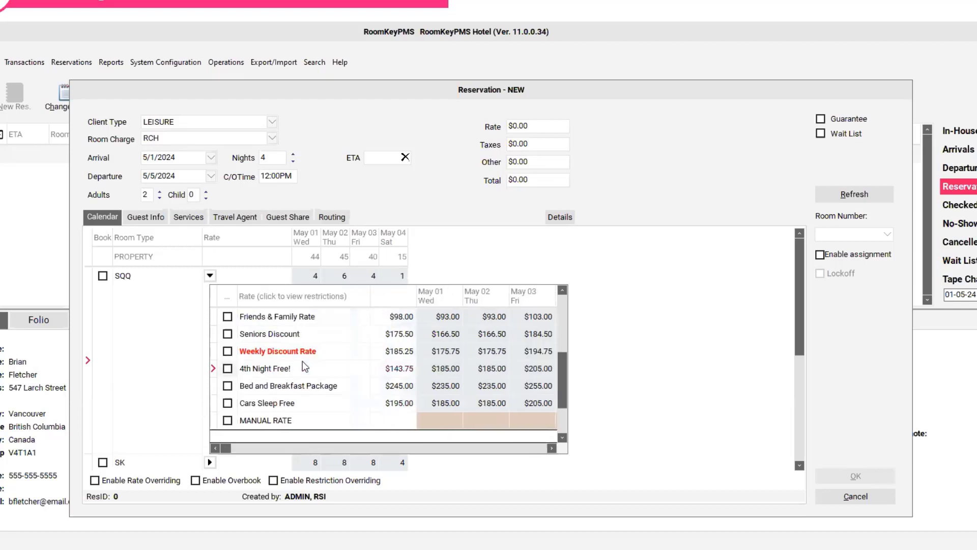
Extend the new reservation to 8 nights and show the rates for the SQQ room type
{"action": "key", "text": "Up"}
{"action": "left_click", "coordinate": [293, 154]}
{"action": "left_click", "coordinate": [293, 154]}
{"action": "left_click", "coordinate": [293, 154]}
{"action": "left_click", "coordinate": [292, 155]}
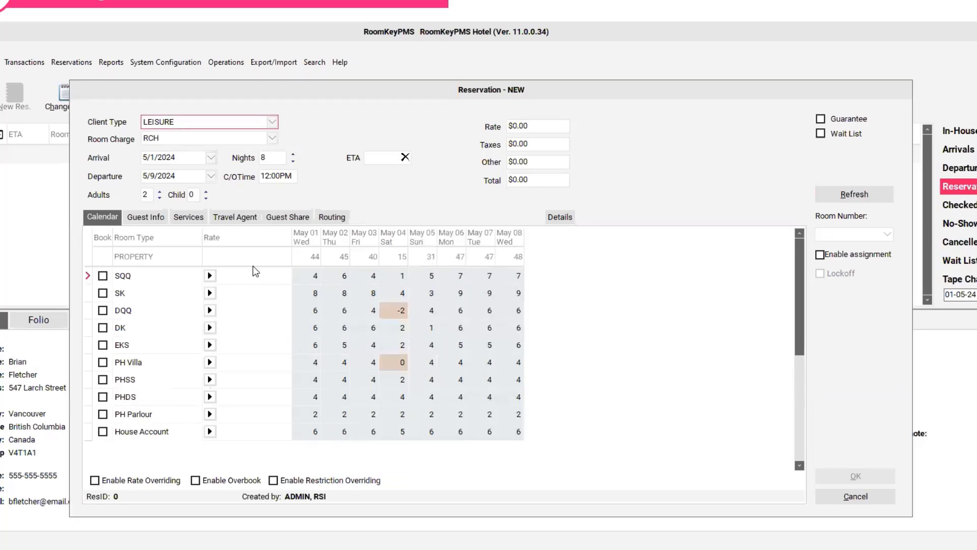
{"action": "left_click", "coordinate": [210, 276]}
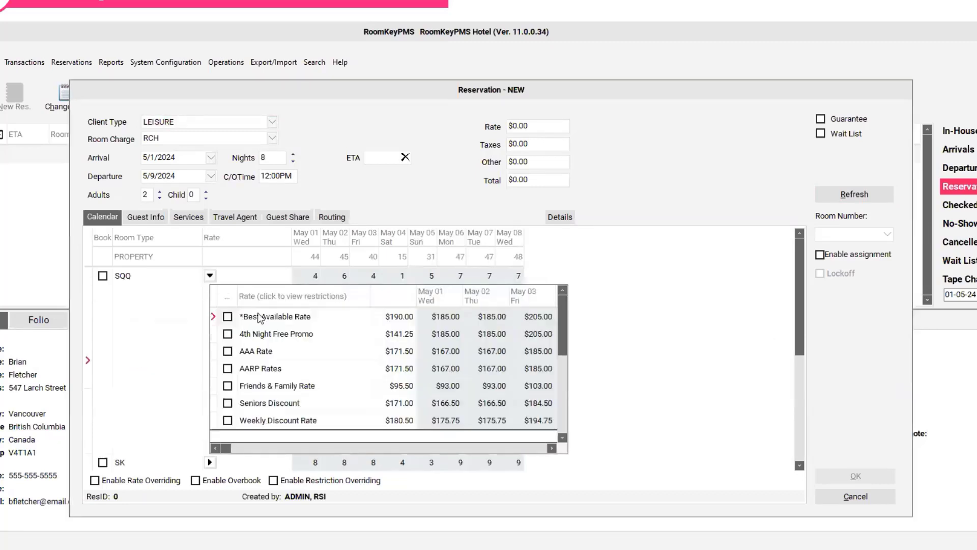
Examine the 4th Night Free Promo rate's nightly amounts across all eight nights of the stay
{"action": "left_click", "coordinate": [308, 334]}
{"action": "left_click", "coordinate": [401, 336]}
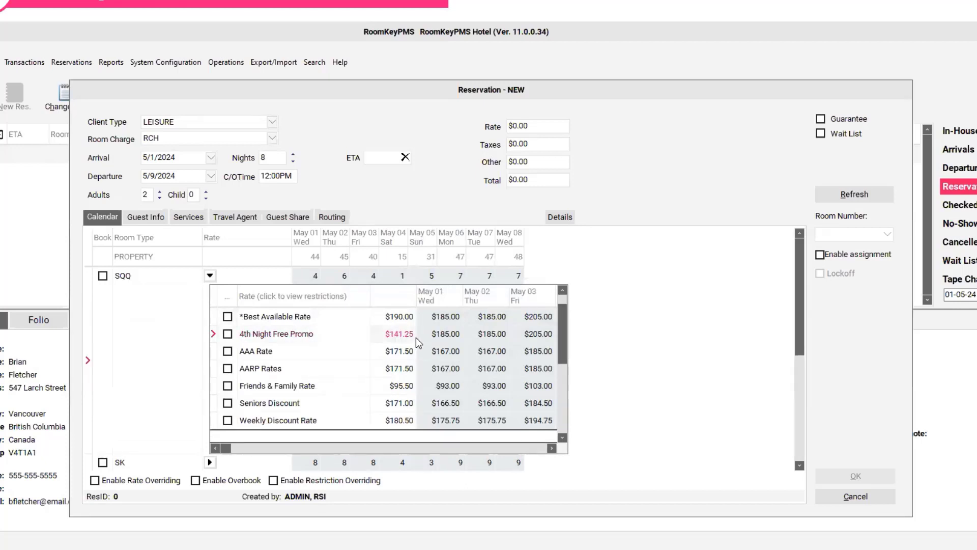
{"action": "key", "text": "Right"}
{"action": "key", "text": "Right"}
{"action": "key", "text": "Right"}
{"action": "key", "text": "Right"}
{"action": "key", "text": "Right"}
{"action": "key", "text": "Right"}
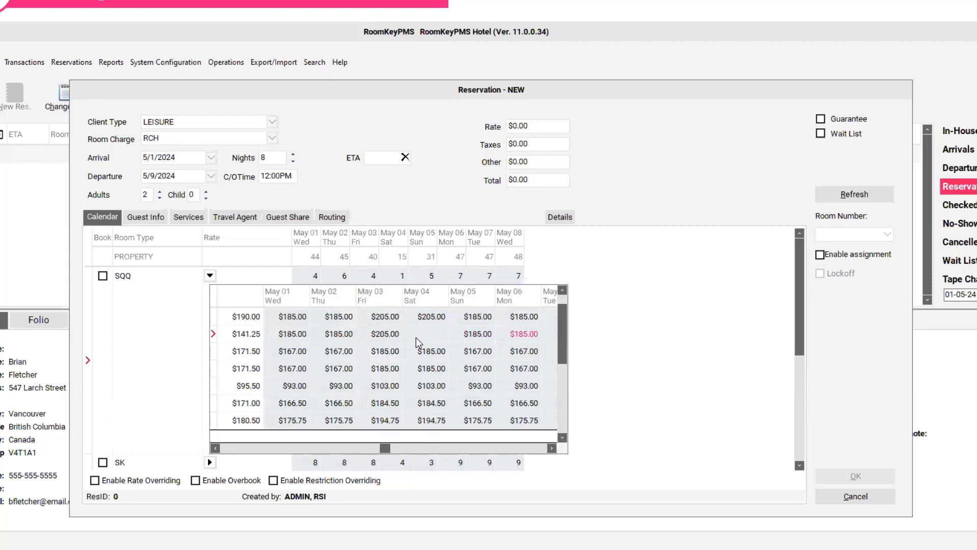
{"action": "key", "text": "Right"}
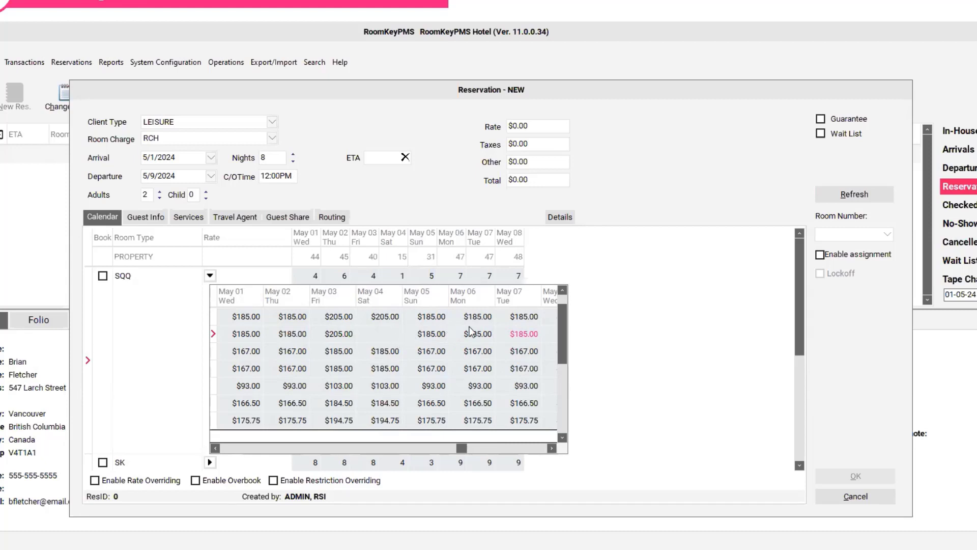
{"action": "key", "text": "Right"}
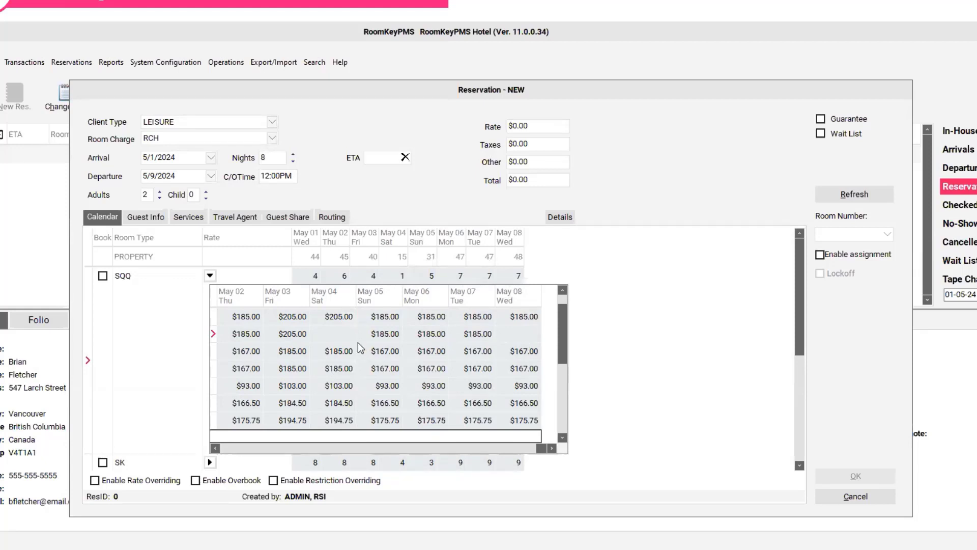
Look through the SQQ rate list for the 8-night stay and return to the 4th Night Free Promo rate
{"action": "key", "text": "Left"}
{"action": "key", "text": "Left"}
{"action": "key", "text": "Left"}
{"action": "key", "text": "Left"}
{"action": "key", "text": "Left"}
{"action": "key", "text": "Left"}
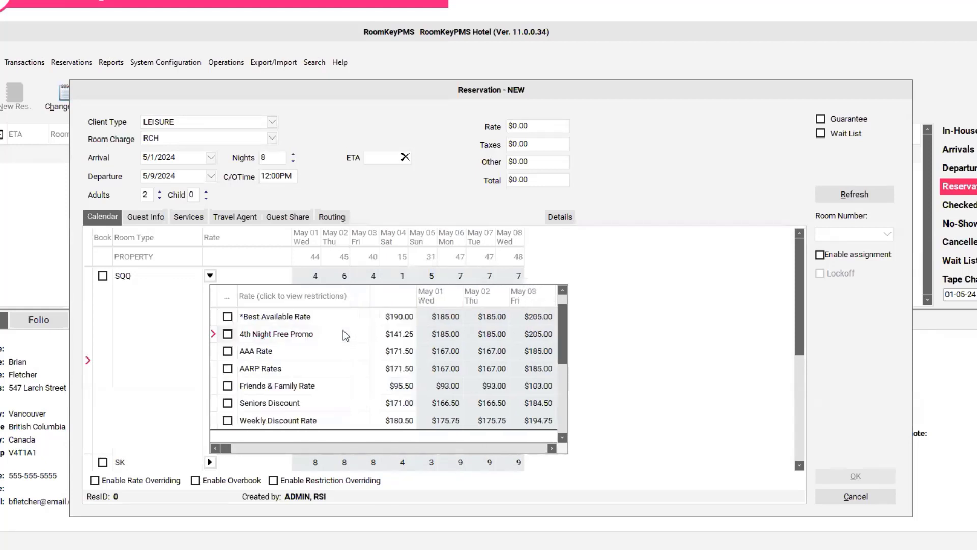
{"action": "key", "text": "Down"}
{"action": "key", "text": "Down"}
{"action": "key", "text": "Down"}
{"action": "key", "text": "Down"}
{"action": "key", "text": "Down"}
{"action": "key", "text": "Down"}
{"action": "key", "text": "Down"}
{"action": "key", "text": "Down"}
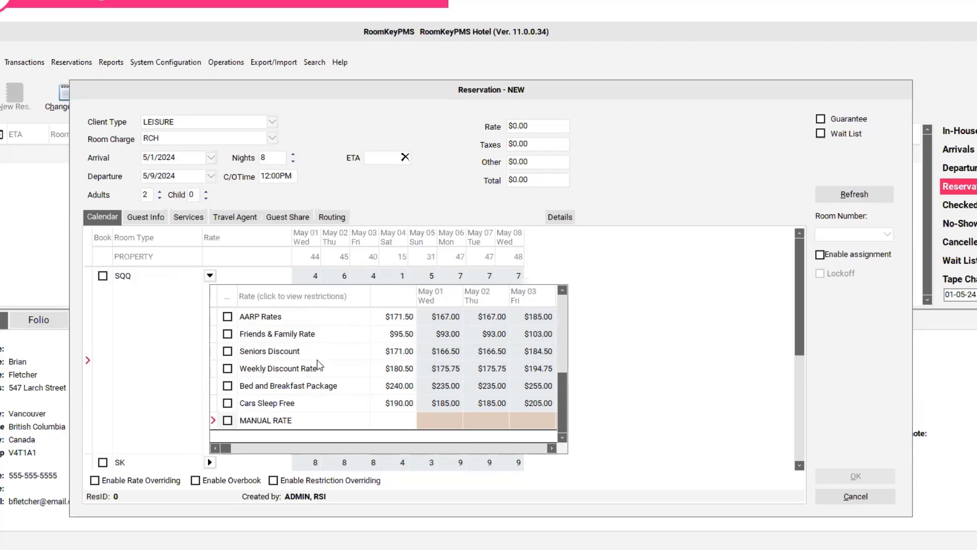
{"action": "scroll", "coordinate": [326, 365], "scroll_direction": "up", "scroll_amount": 1}
{"action": "left_click", "coordinate": [332, 337]}
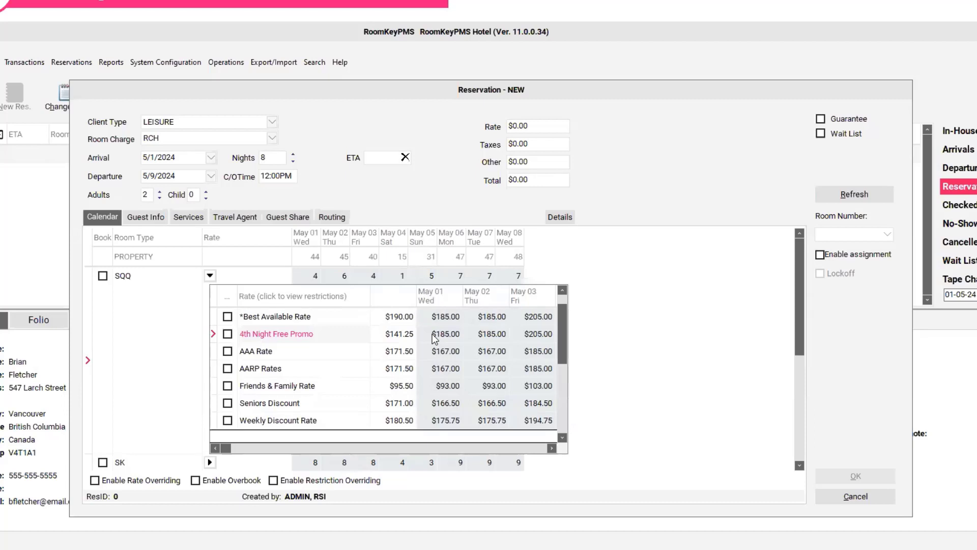
Change the arrival to 4/18/2024 with a stay of 4 nights and show the SQQ room type's rates
{"action": "left_click", "coordinate": [211, 158]}
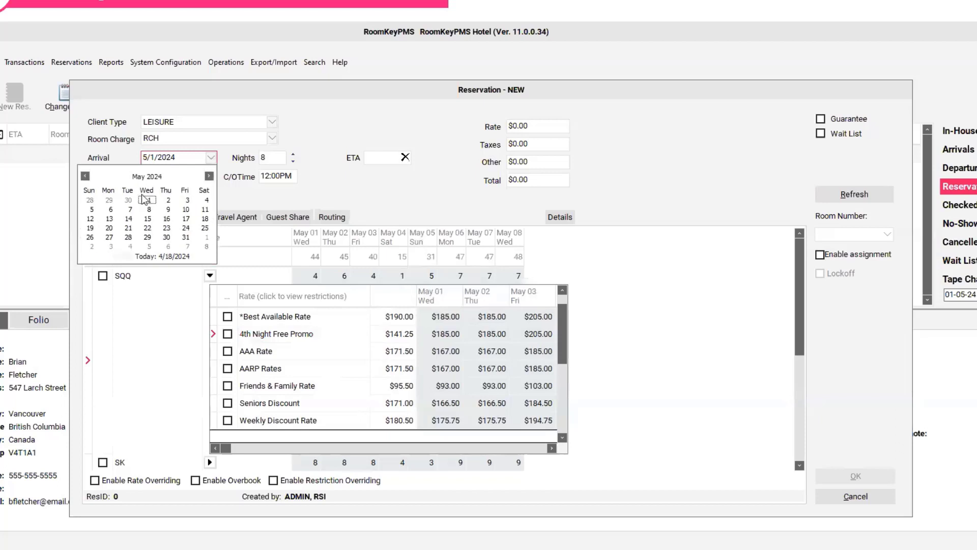
{"action": "left_click", "coordinate": [85, 175]}
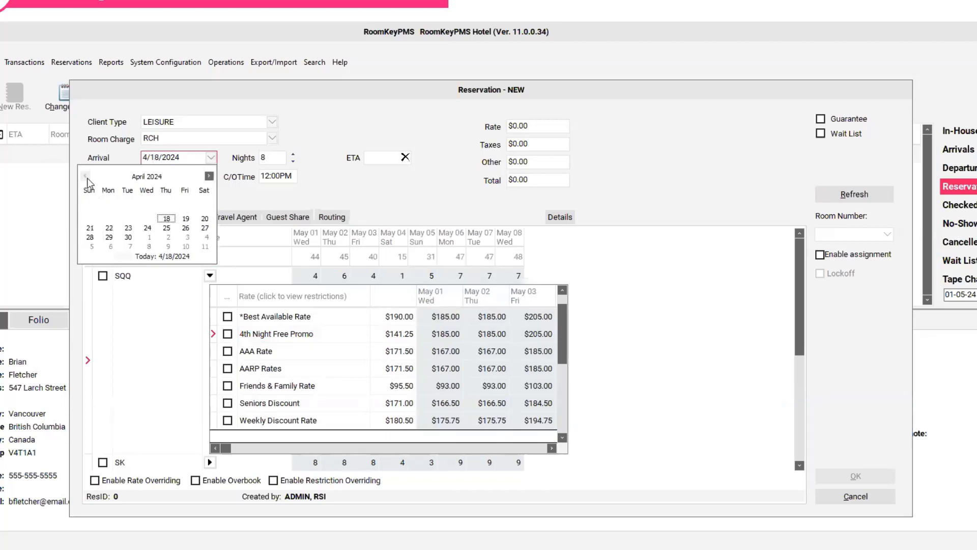
{"action": "left_click", "coordinate": [169, 219]}
{"action": "left_click", "coordinate": [294, 160]}
{"action": "left_click", "coordinate": [294, 161]}
{"action": "left_click", "coordinate": [295, 161]}
{"action": "left_click", "coordinate": [294, 160]}
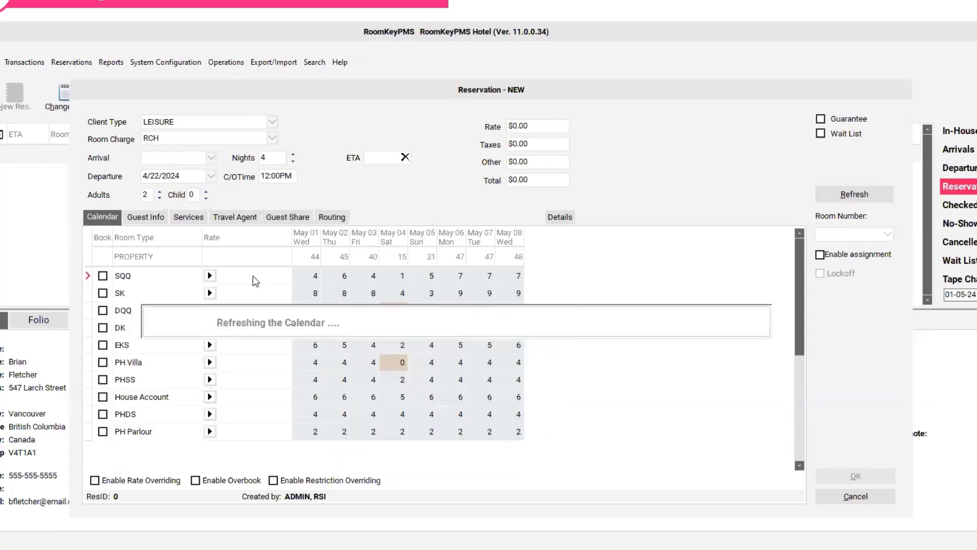
{"action": "left_click", "coordinate": [209, 275]}
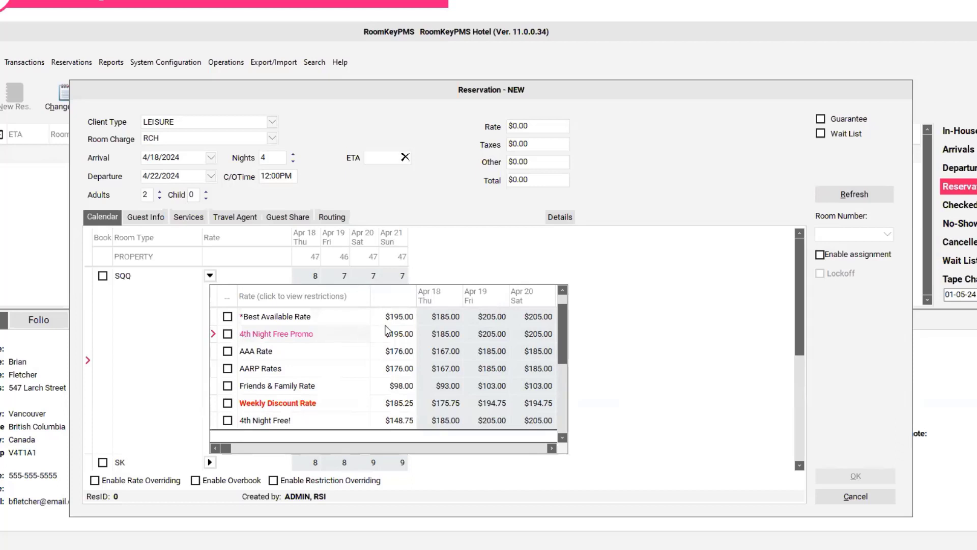
Examine the 4th Night Free Promo rate's nightly amounts for the April stay, and cancel the new reservation
{"action": "key", "text": "Right"}
{"action": "key", "text": "Right"}
{"action": "key", "text": "Right"}
{"action": "key", "text": "Right"}
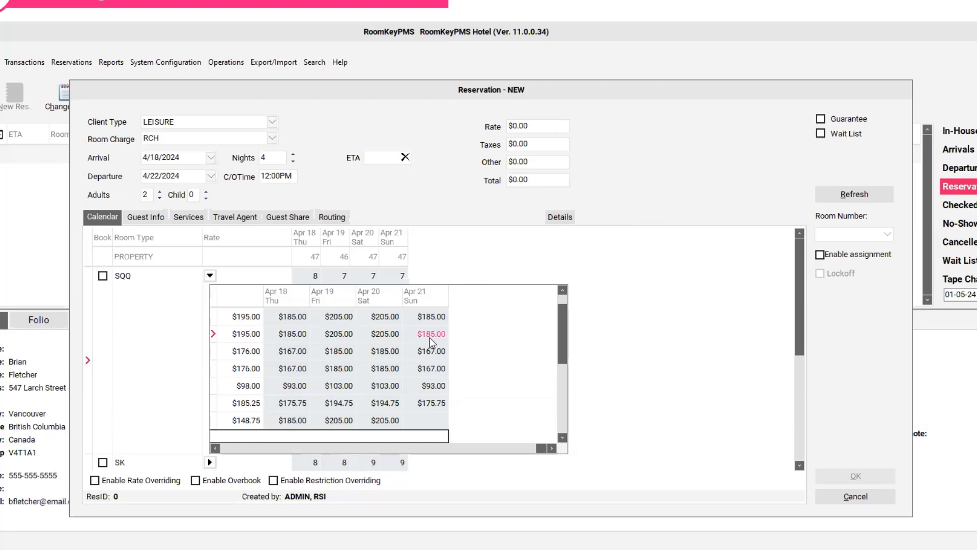
{"action": "left_click", "coordinate": [257, 339]}
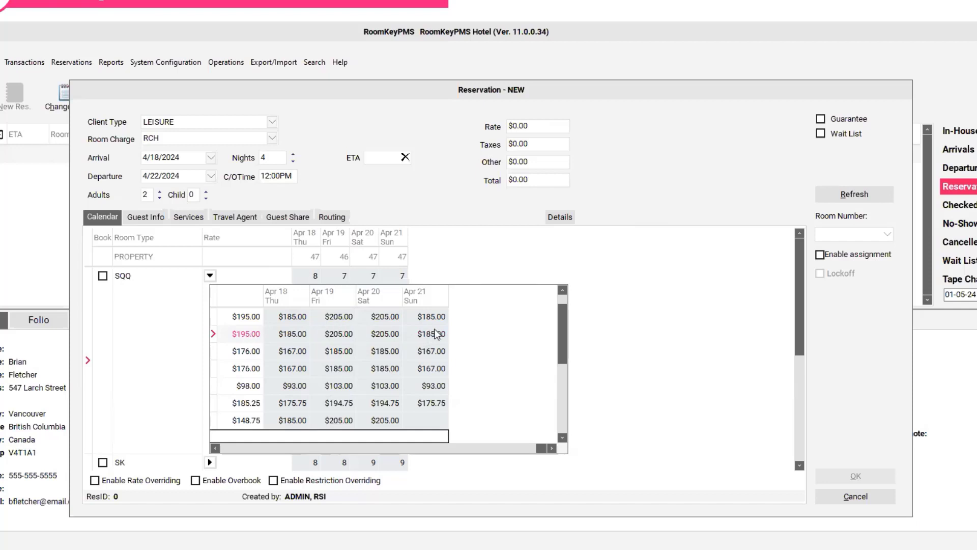
{"action": "key", "text": "Left"}
{"action": "key", "text": "Left"}
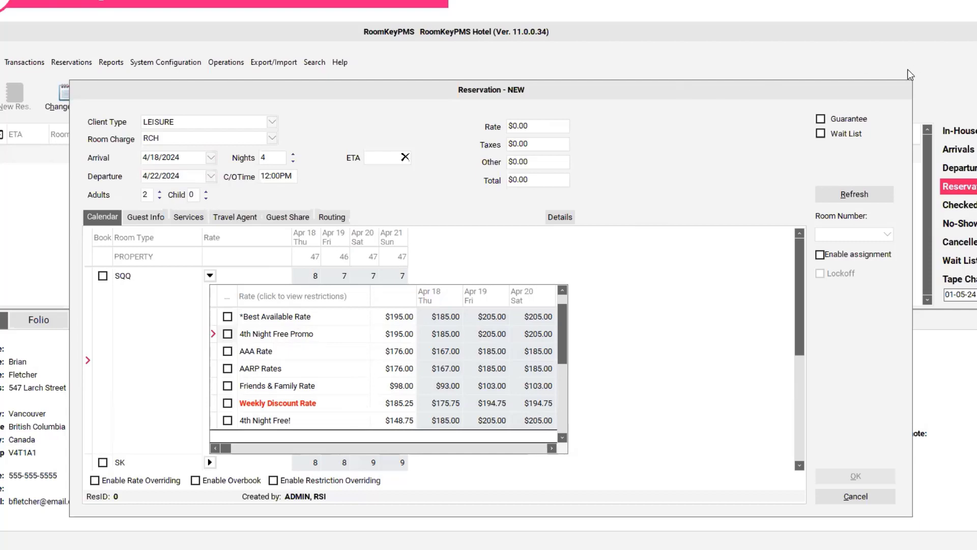
{"action": "left_click", "coordinate": [854, 497]}
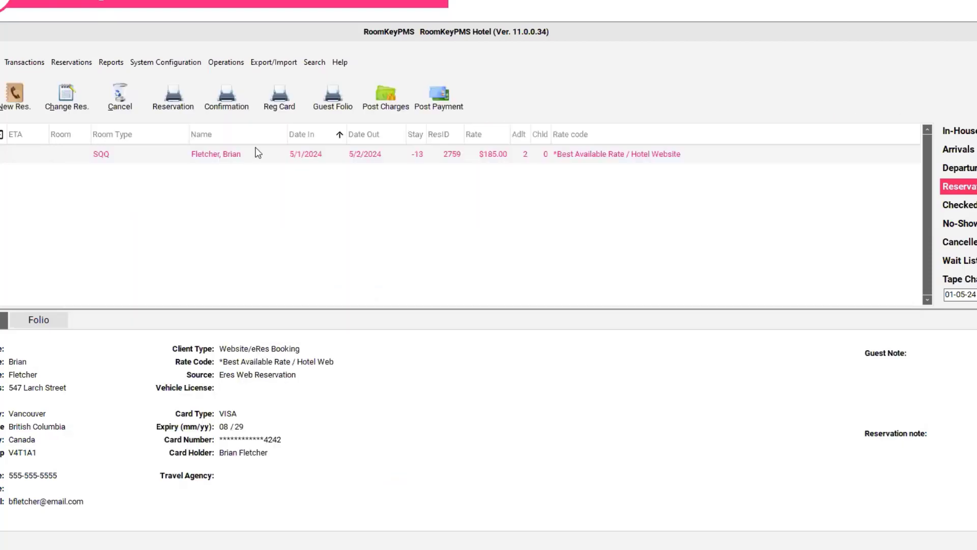
Open the 4th Night Free Promo rate's setup in the Rate Wizard
{"action": "left_click", "coordinate": [194, 69]}
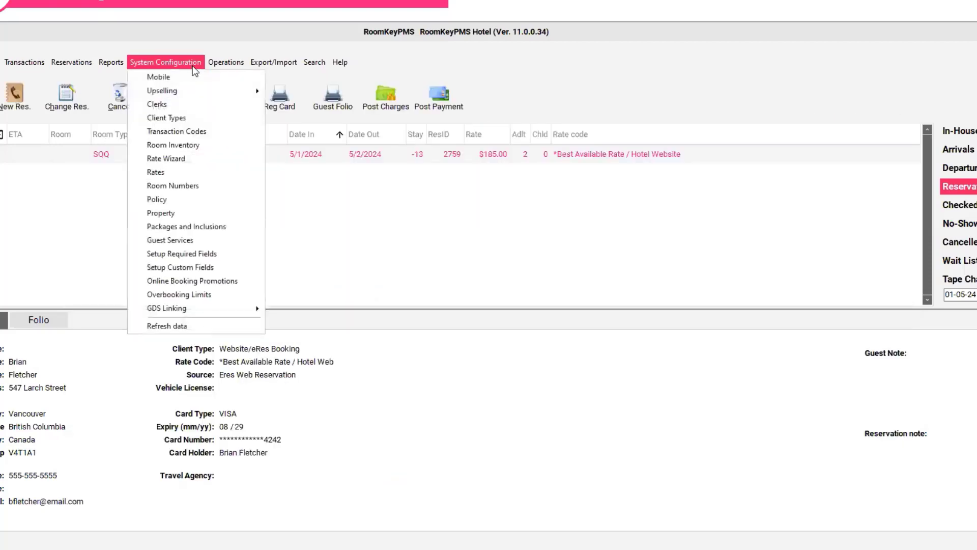
{"action": "left_click", "coordinate": [197, 161]}
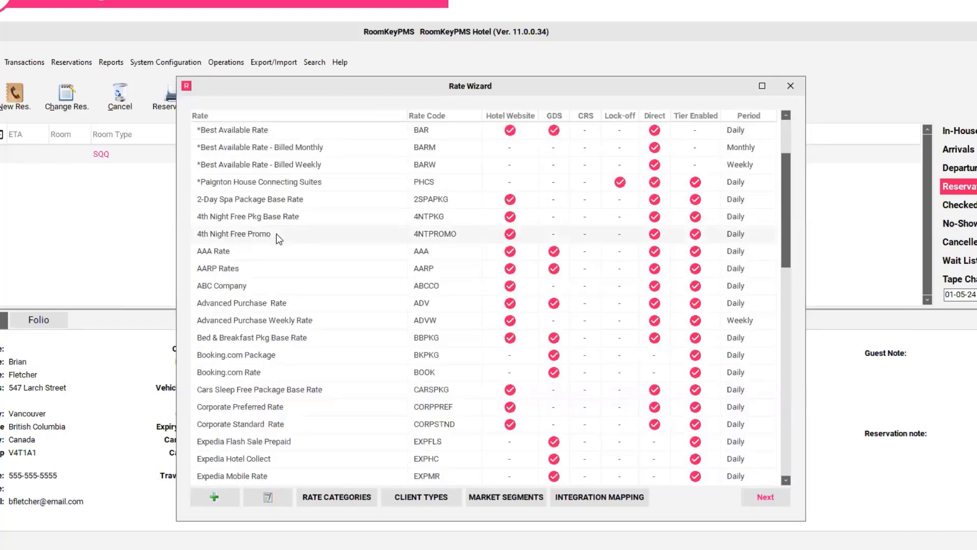
{"action": "left_click", "coordinate": [764, 503]}
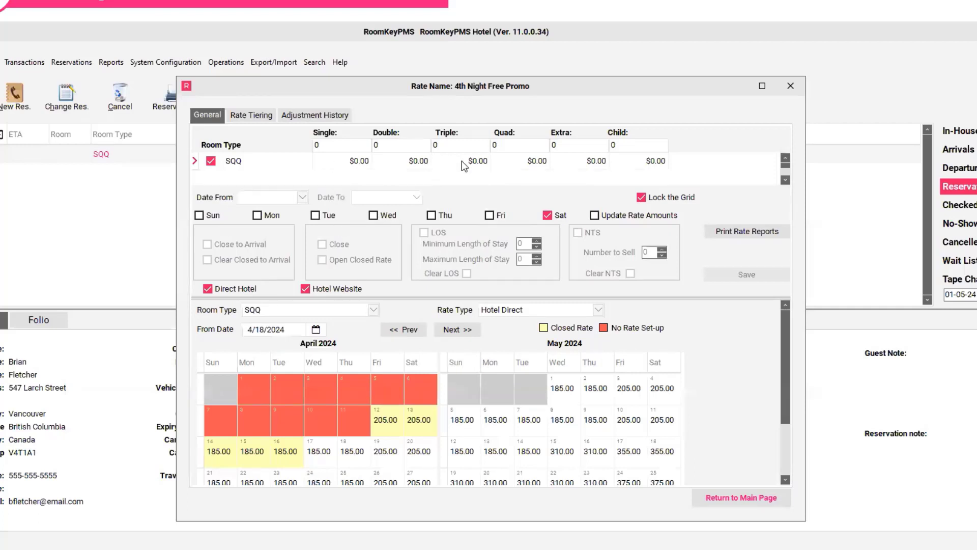
Close the 4th Night Free Promo rate from 4/18/2024 to 4/30/2024, save the update, and check the rate calendar
{"action": "left_click", "coordinate": [303, 199]}
{"action": "left_click", "coordinate": [312, 222]}
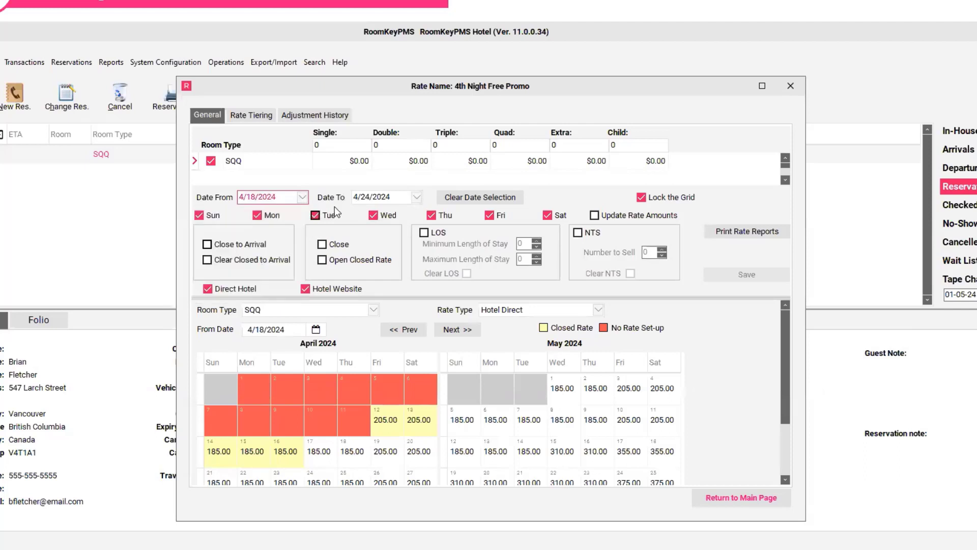
{"action": "left_click", "coordinate": [416, 197]}
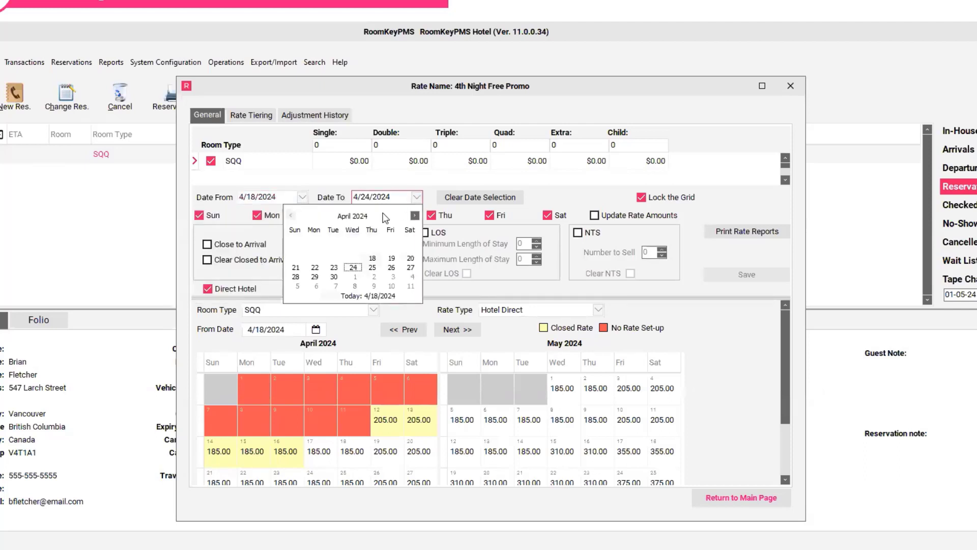
{"action": "left_click", "coordinate": [333, 277]}
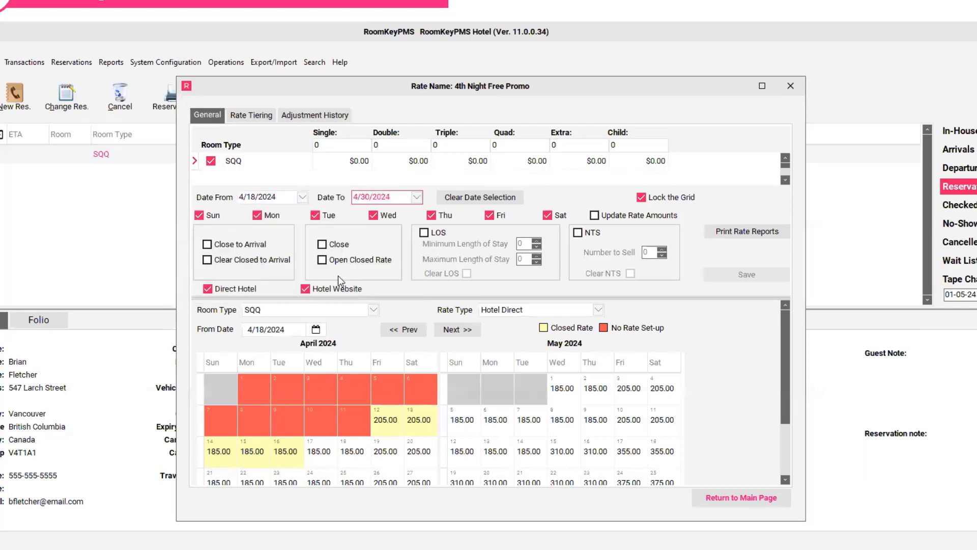
{"action": "left_click", "coordinate": [322, 246]}
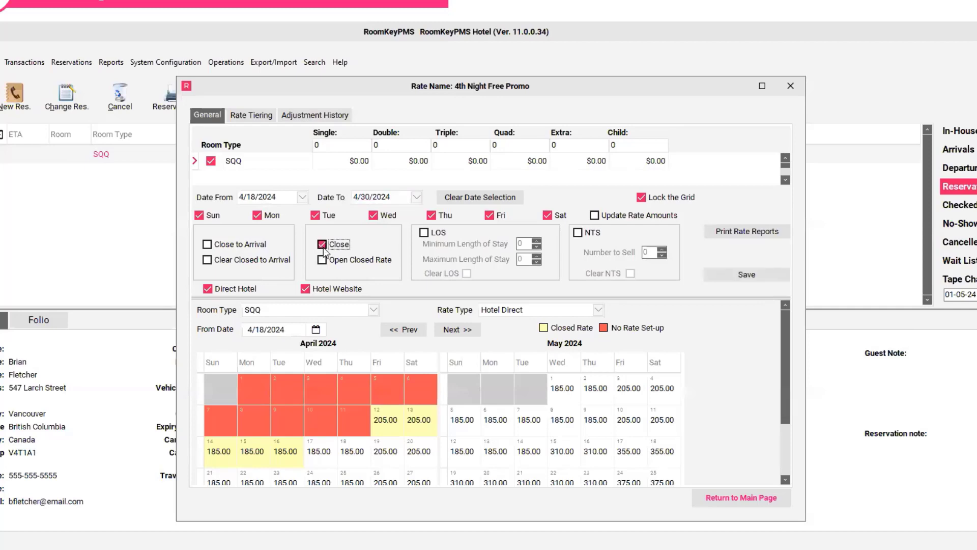
{"action": "left_click", "coordinate": [728, 275]}
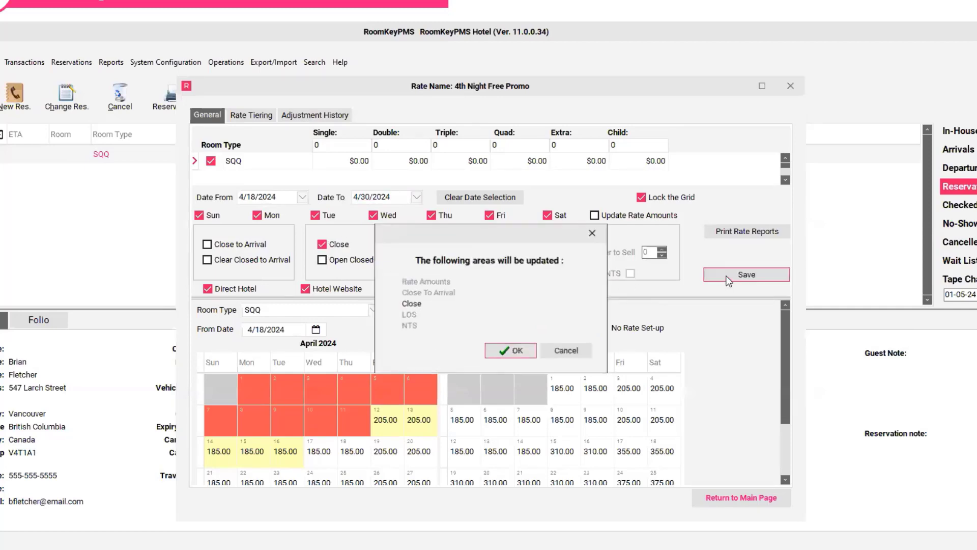
{"action": "key", "text": "Return"}
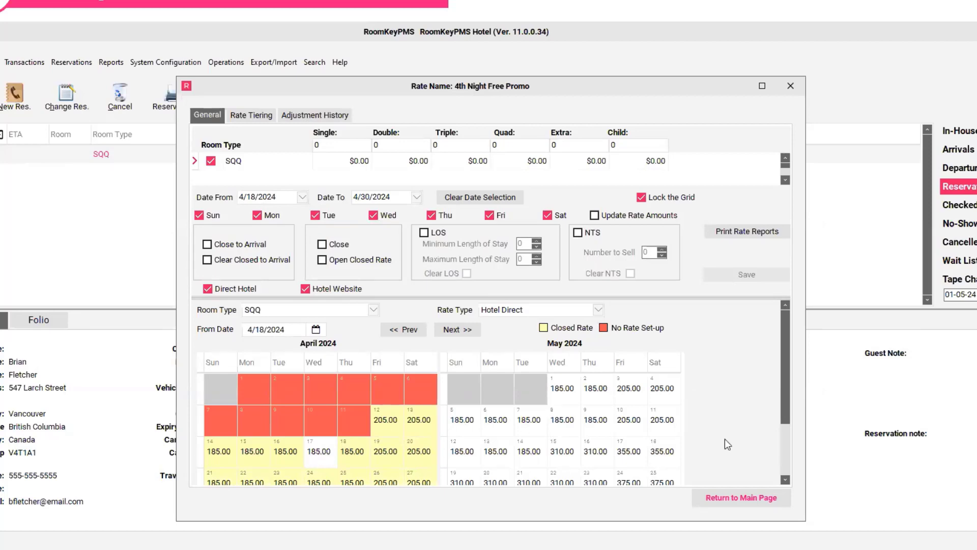
{"action": "left_click_drag", "start_coordinate": [786, 481], "coordinate": [786, 481]}
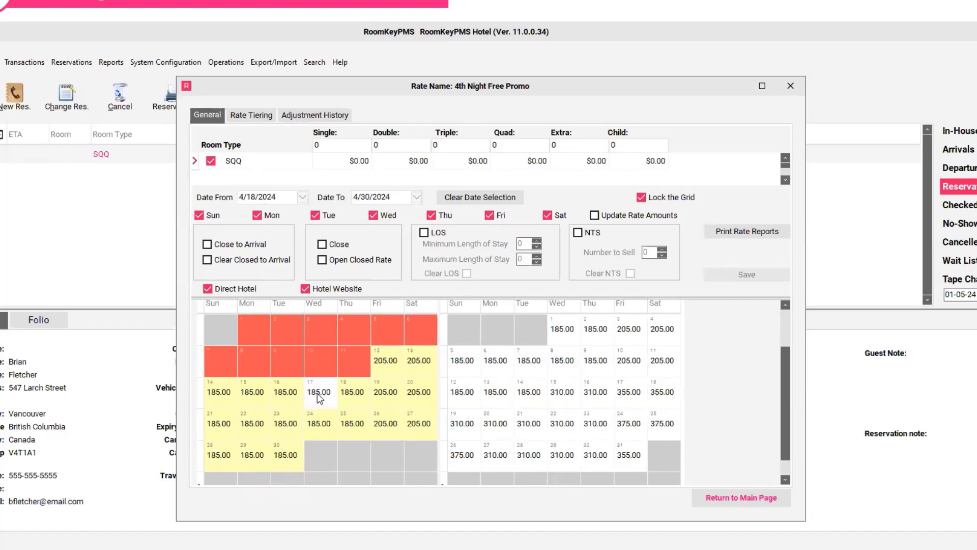
{"action": "scroll", "coordinate": [419, 400], "scroll_direction": "up", "scroll_amount": 5}
{"action": "left_click_drag", "start_coordinate": [786, 399], "coordinate": [794, 344]}
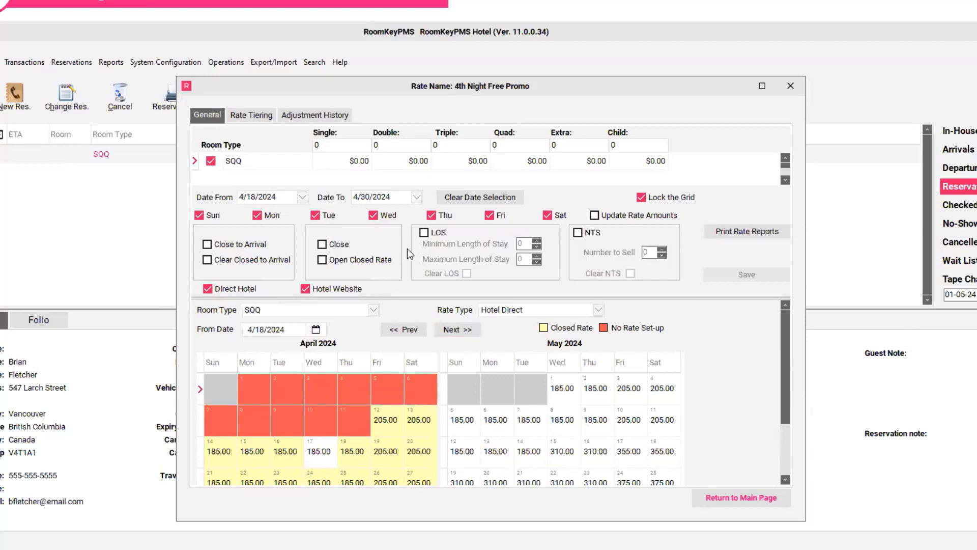
Set the 4th Night Free Promo rate's update period from 9/1/2024 to 12/31/2024
{"action": "left_click", "coordinate": [303, 198]}
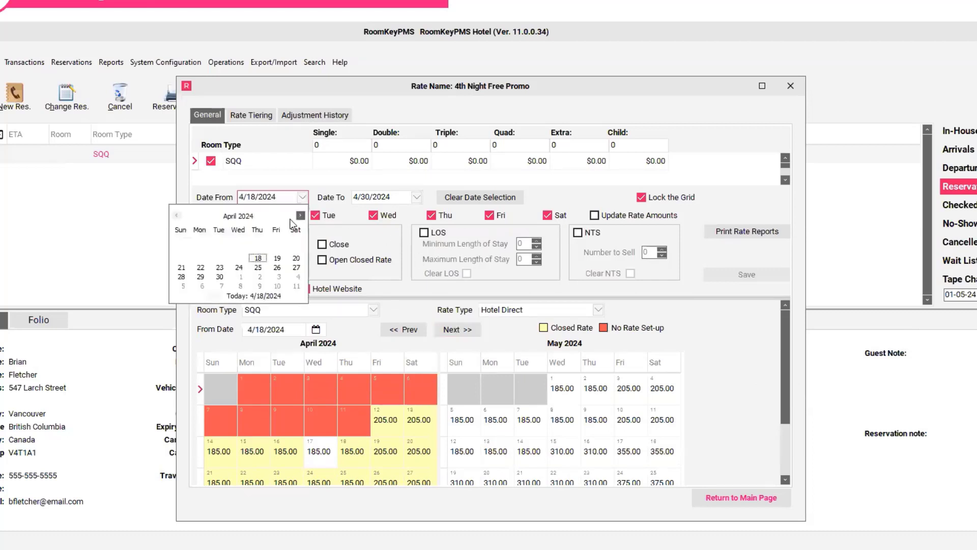
{"action": "left_click", "coordinate": [300, 215]}
{"action": "left_click", "coordinate": [300, 215]}
{"action": "left_click", "coordinate": [301, 215]}
{"action": "left_click", "coordinate": [301, 215]}
{"action": "left_click", "coordinate": [300, 215]}
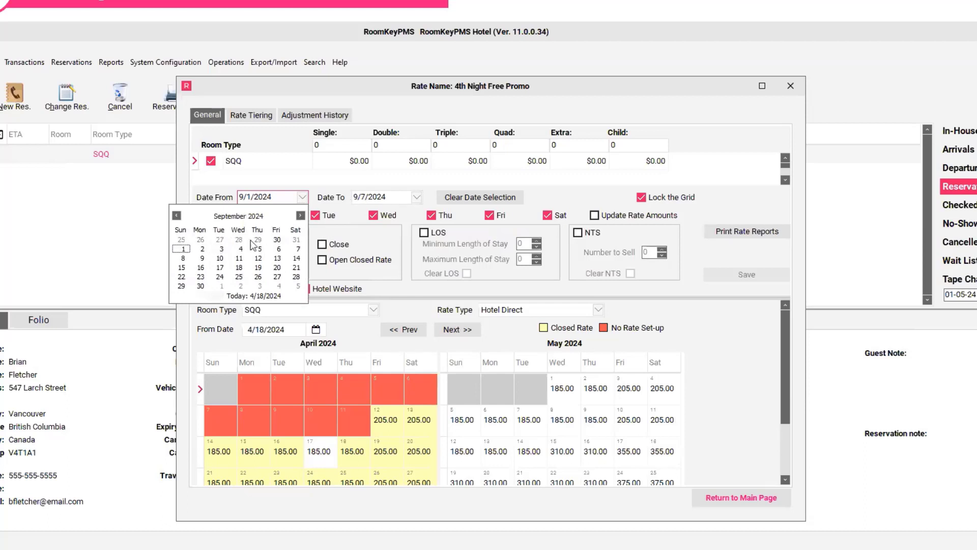
{"action": "left_click", "coordinate": [184, 250]}
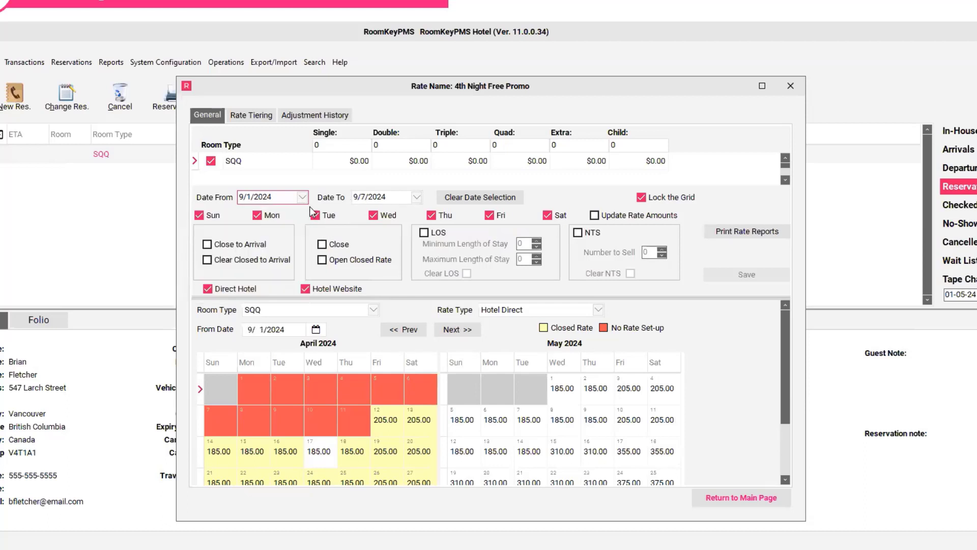
{"action": "left_click", "coordinate": [418, 199]}
{"action": "left_click", "coordinate": [416, 216]}
{"action": "left_click", "coordinate": [415, 216]}
{"action": "left_click", "coordinate": [415, 215]}
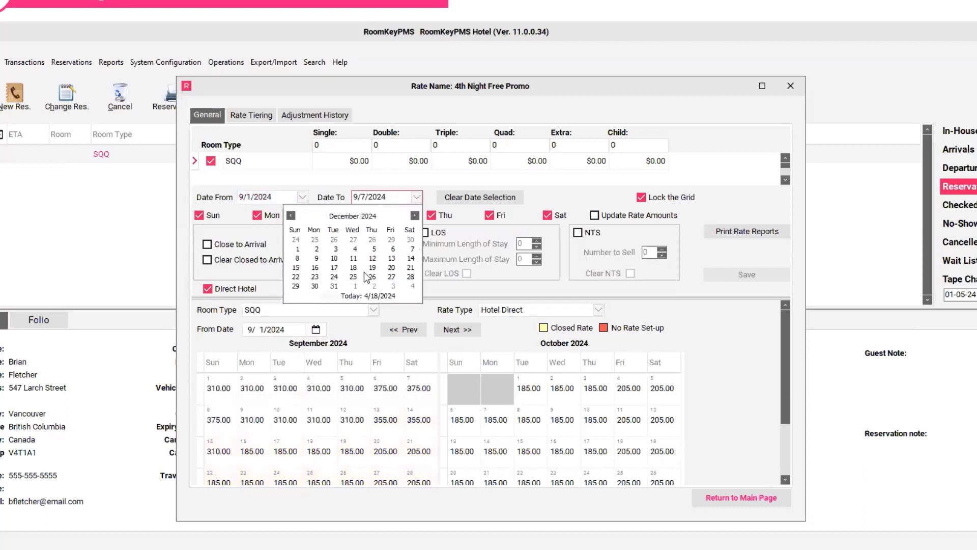
{"action": "left_click", "coordinate": [340, 277]}
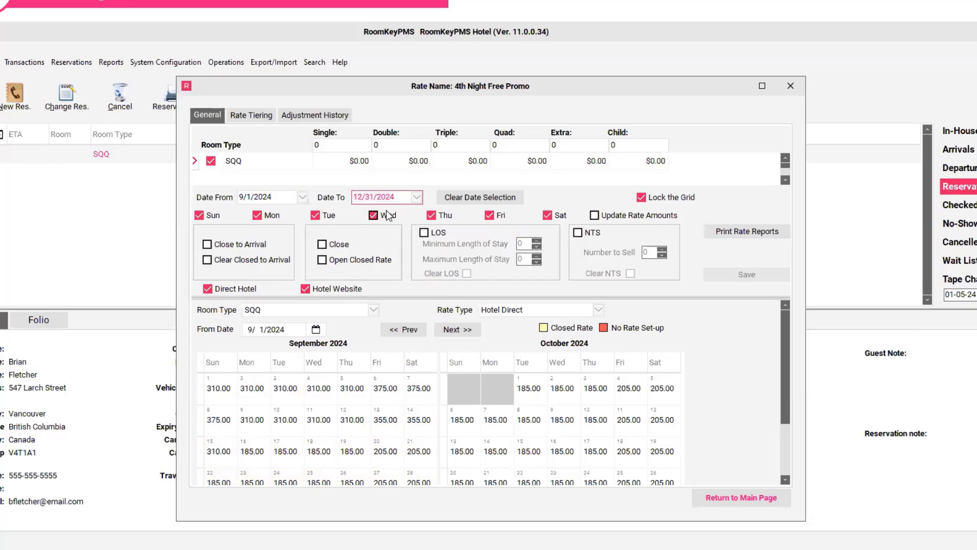
Mark the 4th Night Free Promo rate as closed for the selected dates, save the update, and leave the rate setup
{"action": "left_click", "coordinate": [322, 244]}
{"action": "left_click", "coordinate": [322, 245]}
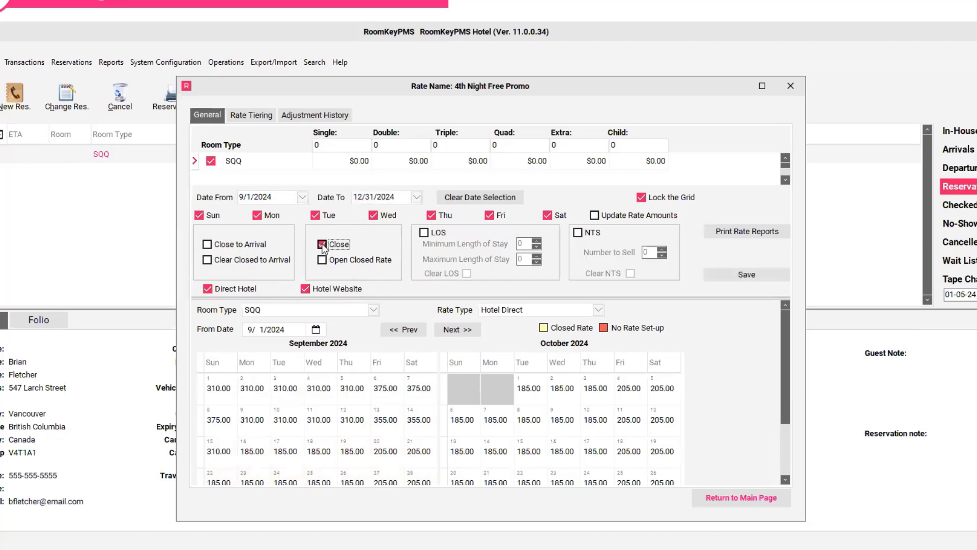
{"action": "left_click", "coordinate": [726, 278]}
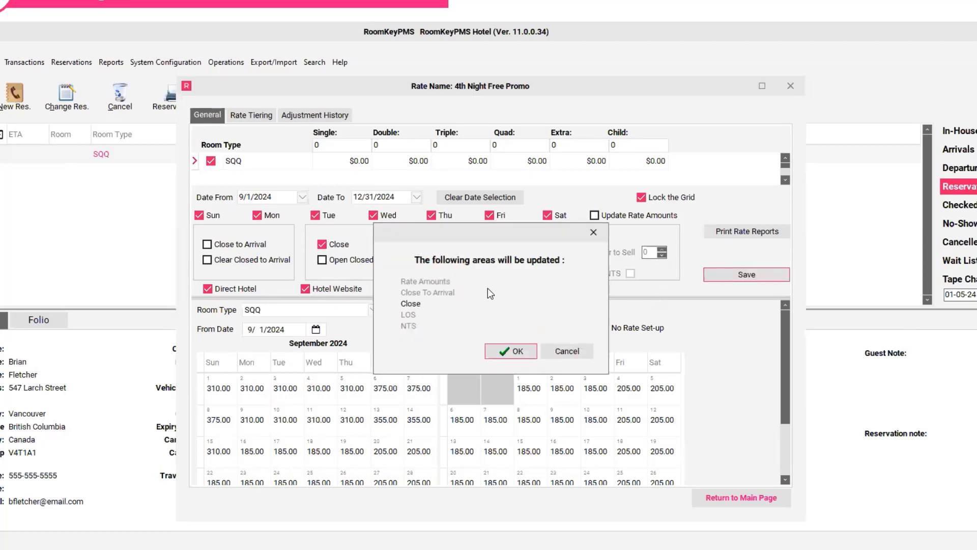
{"action": "left_click", "coordinate": [518, 352]}
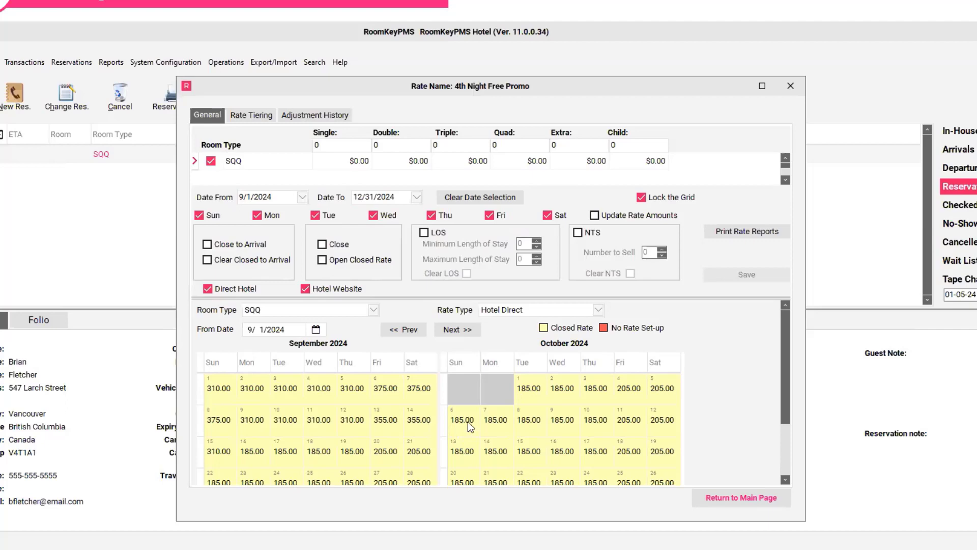
{"action": "left_click", "coordinate": [793, 89]}
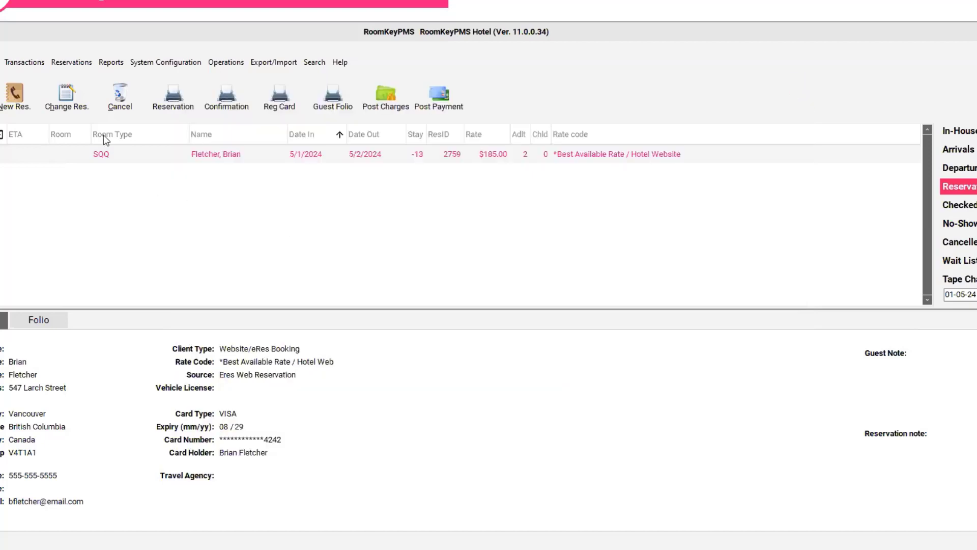
Check the SQQ room type's rates in a new 4-night reservation arriving 4/18/2024, and cancel the reservation
{"action": "left_click", "coordinate": [21, 100]}
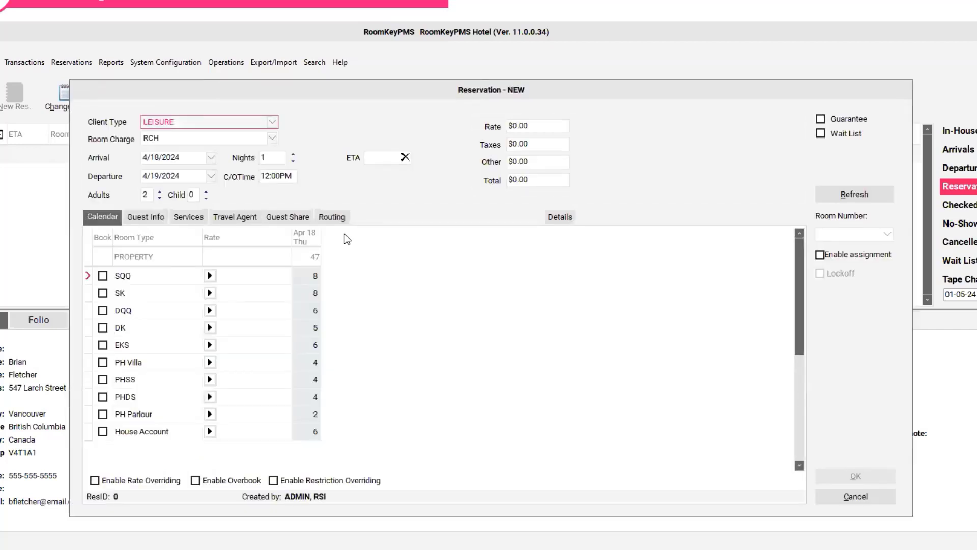
{"action": "left_click", "coordinate": [293, 154]}
{"action": "left_click", "coordinate": [293, 154]}
{"action": "left_click", "coordinate": [293, 154]}
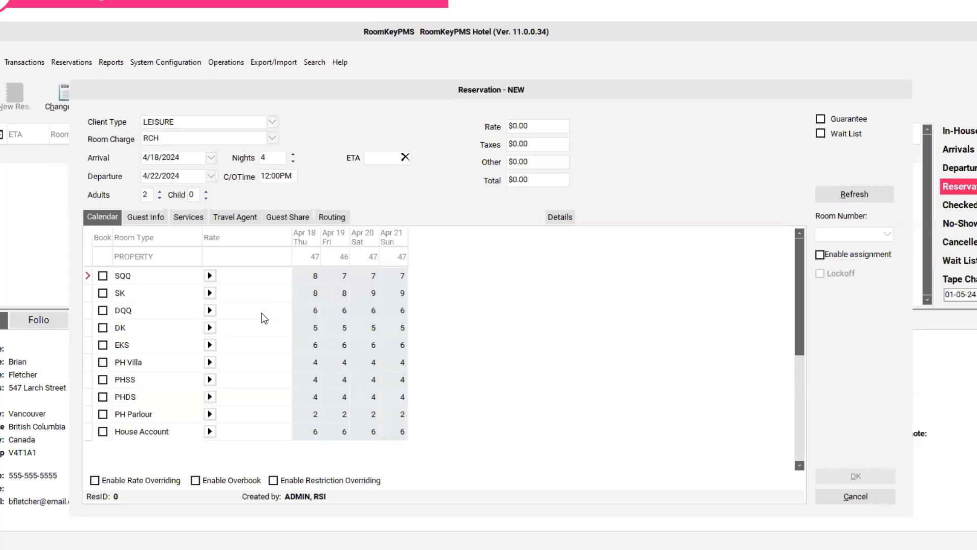
{"action": "left_click", "coordinate": [210, 276]}
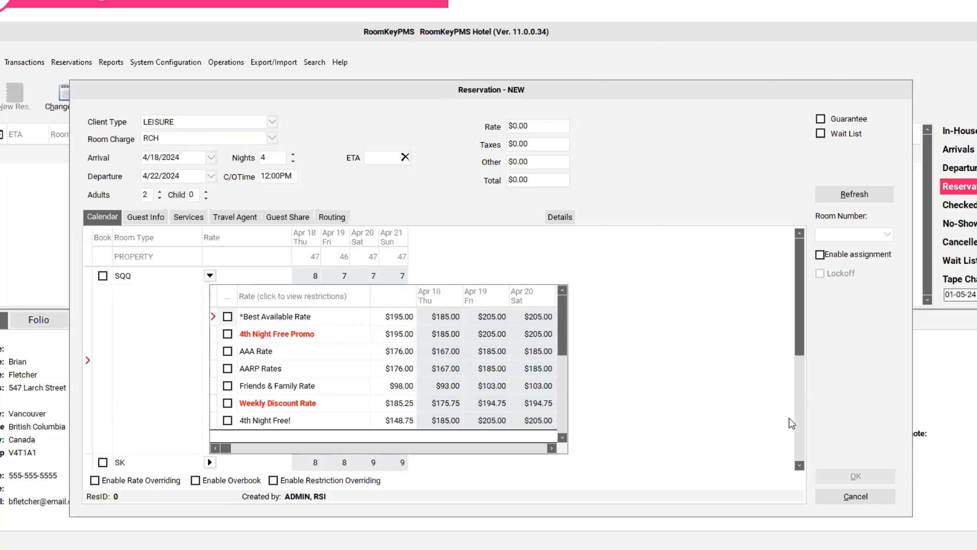
{"action": "left_click", "coordinate": [855, 496]}
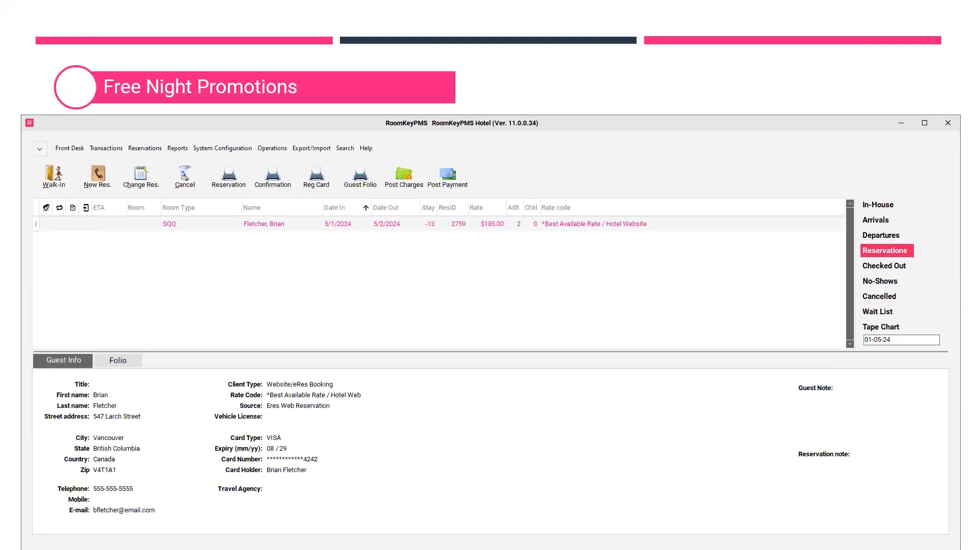